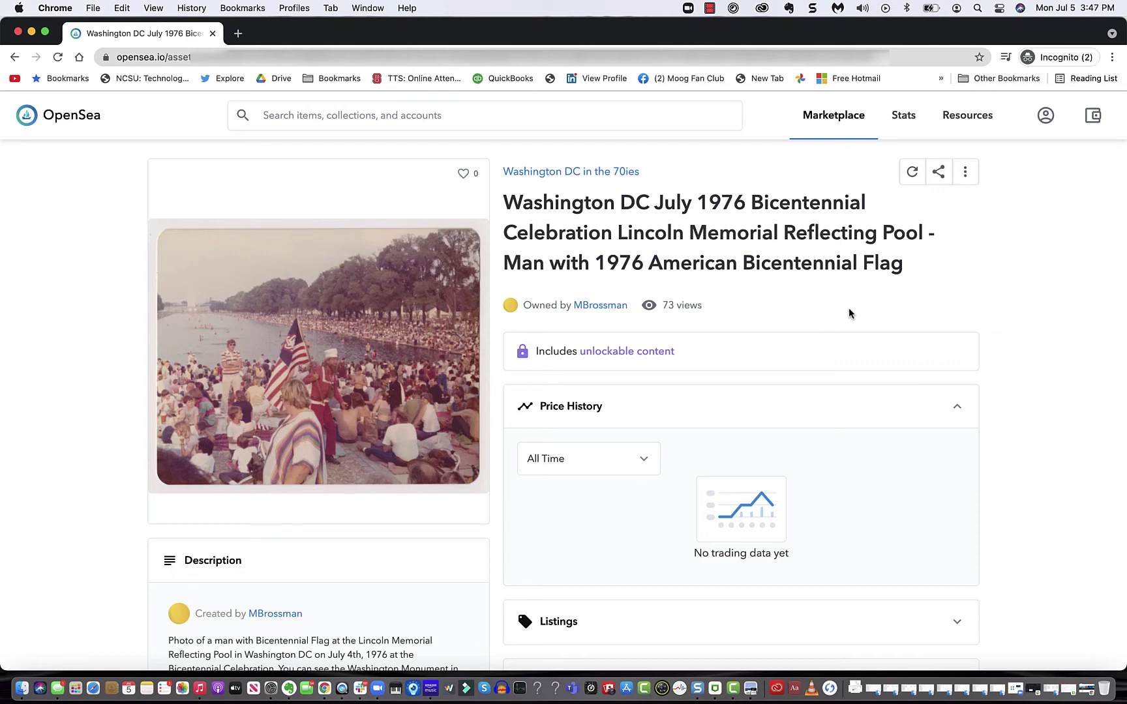
Scroll through the Reflecting Pool flag photo's item page in the incognito window.
scroll(849, 314, down, 5)
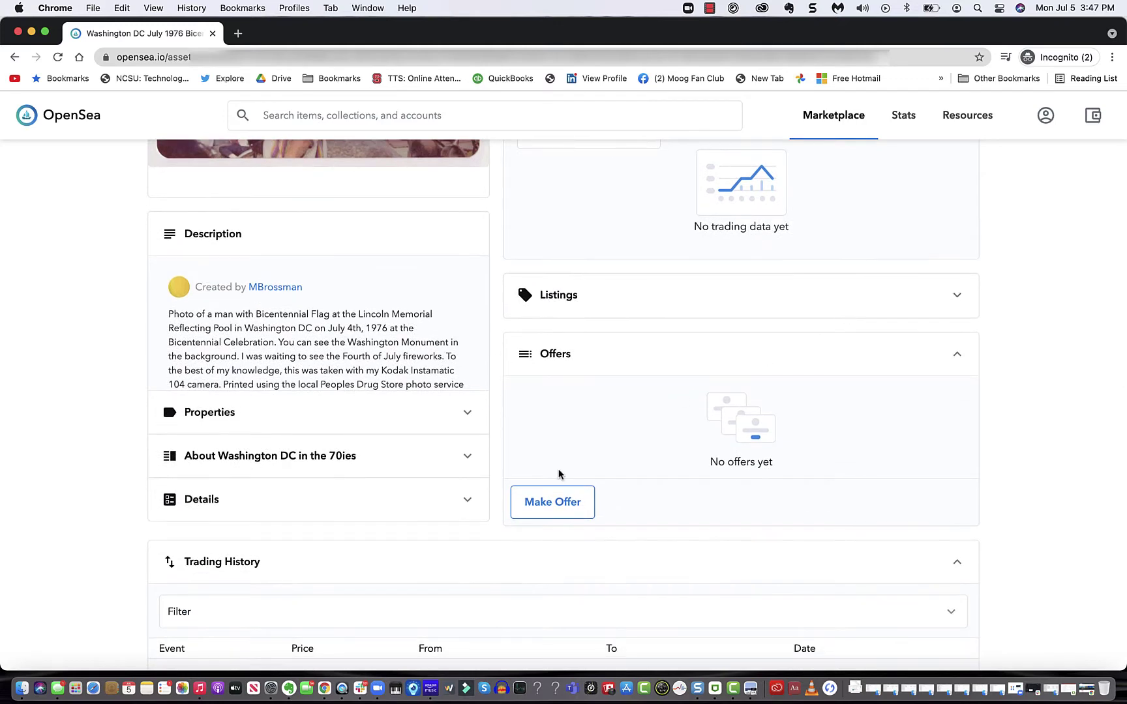
scroll(717, 366, up, 5)
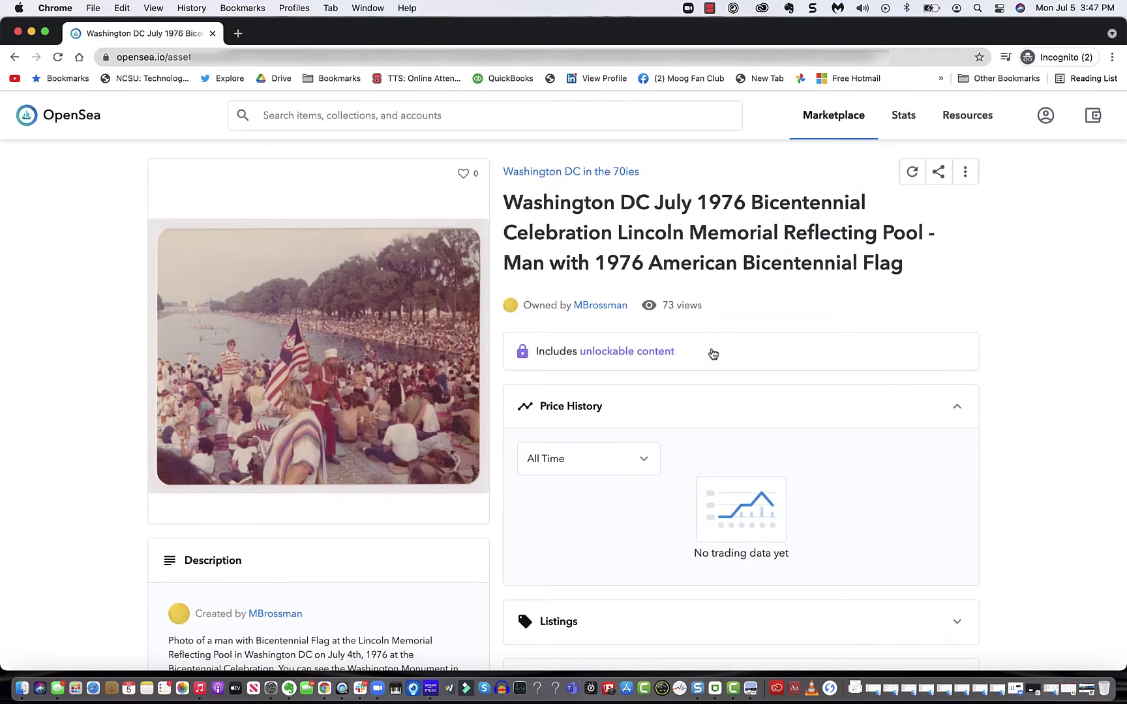
scroll(712, 354, down, 3)
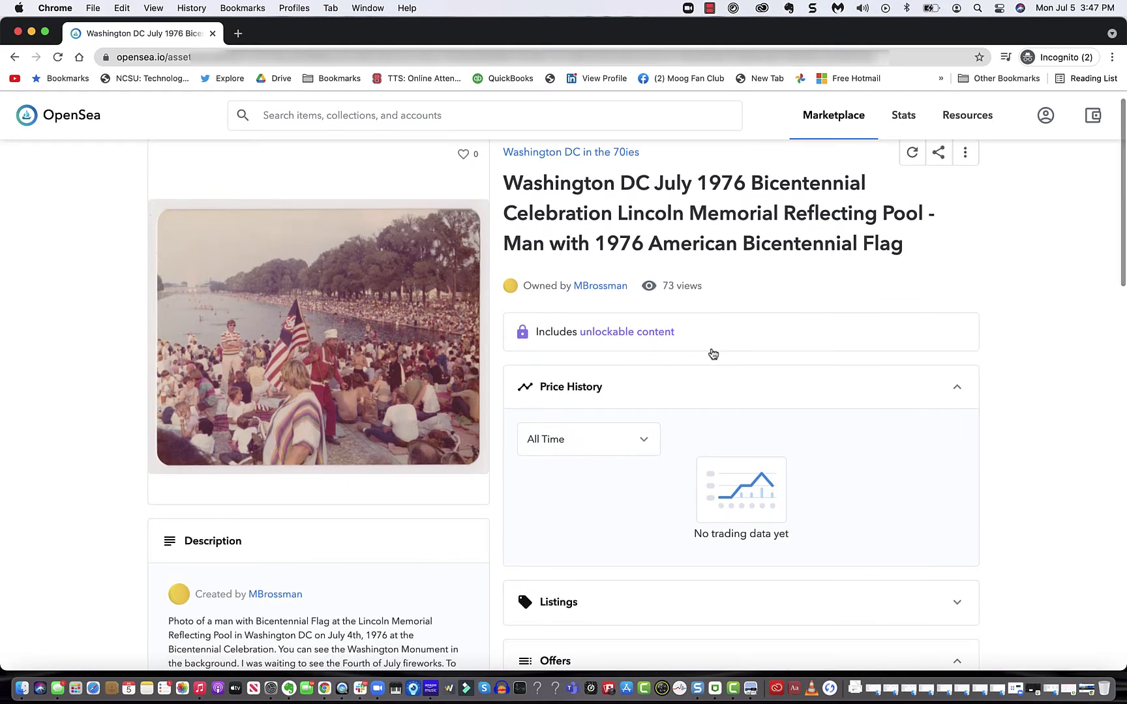
scroll(711, 353, down, 4)
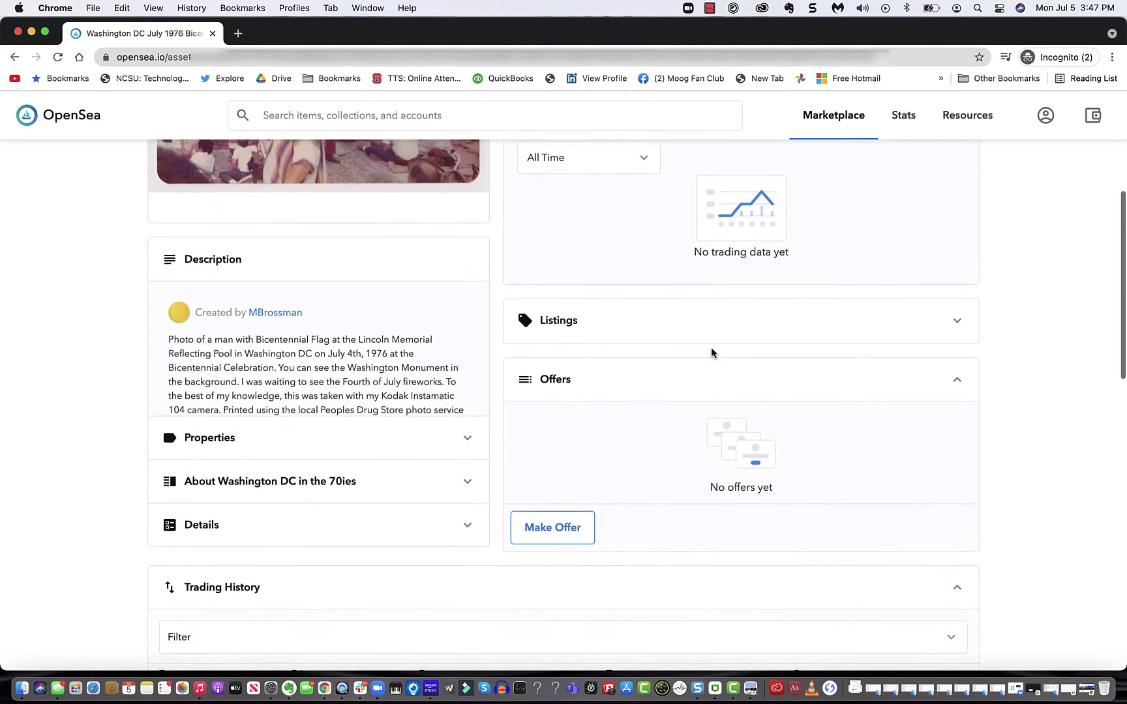
scroll(712, 353, down, 3)
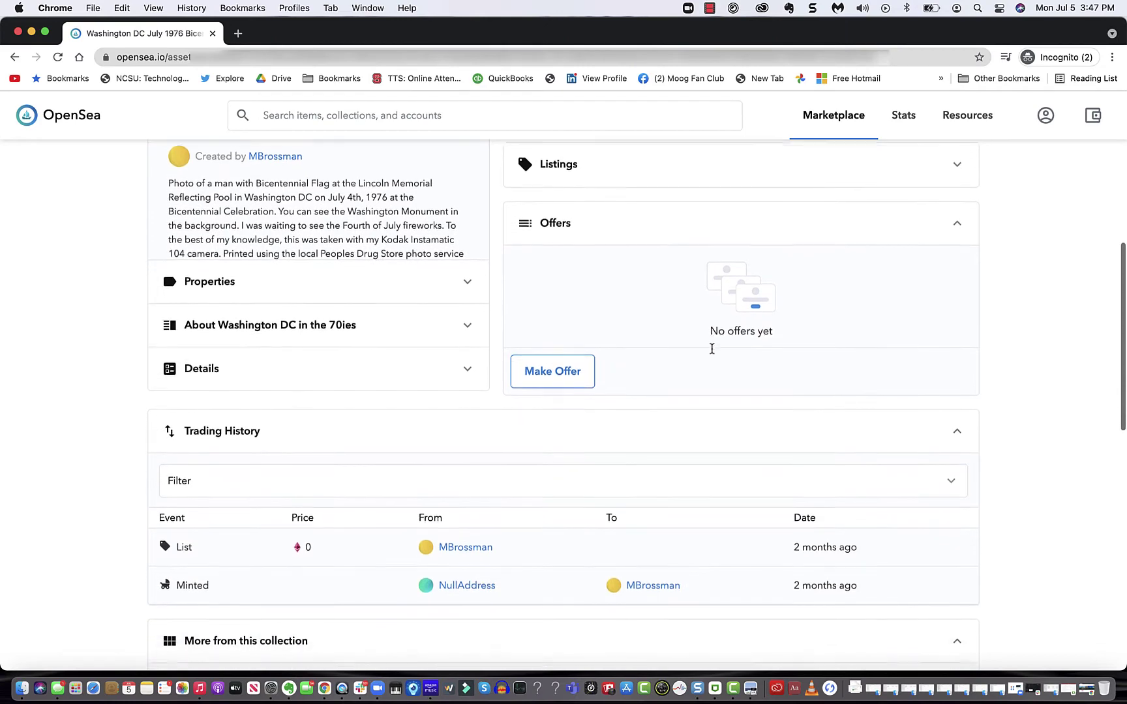
scroll(711, 352, down, 4)
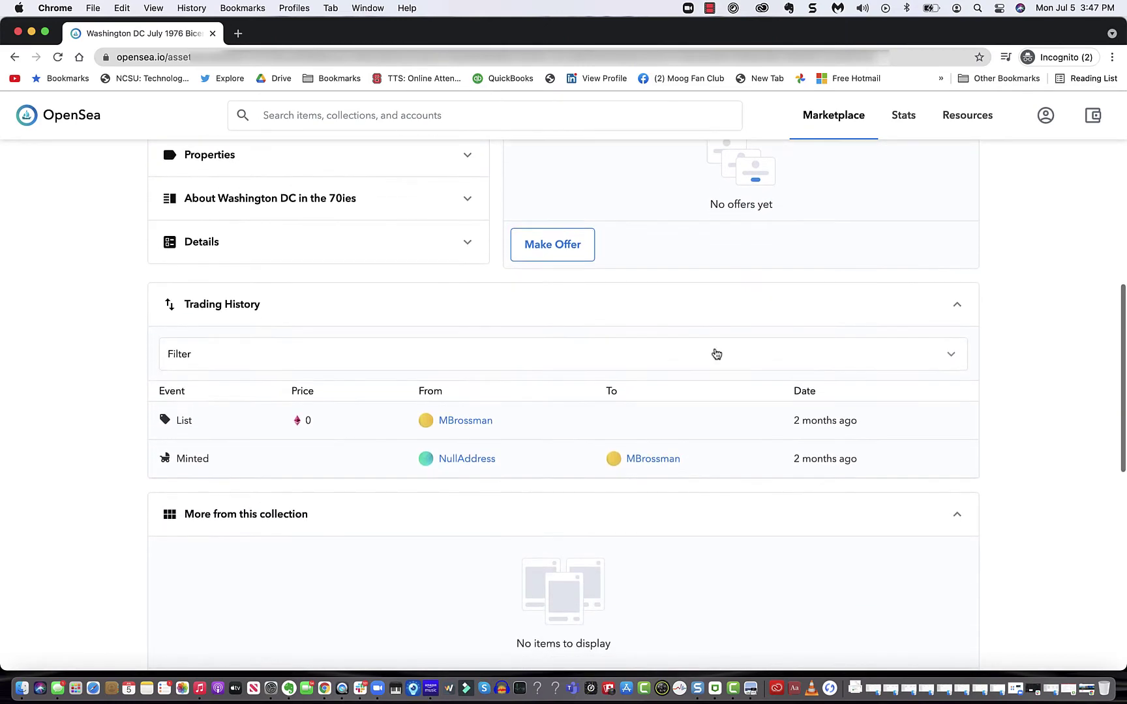
scroll(660, 352, down, 1)
scroll(659, 351, up, 5)
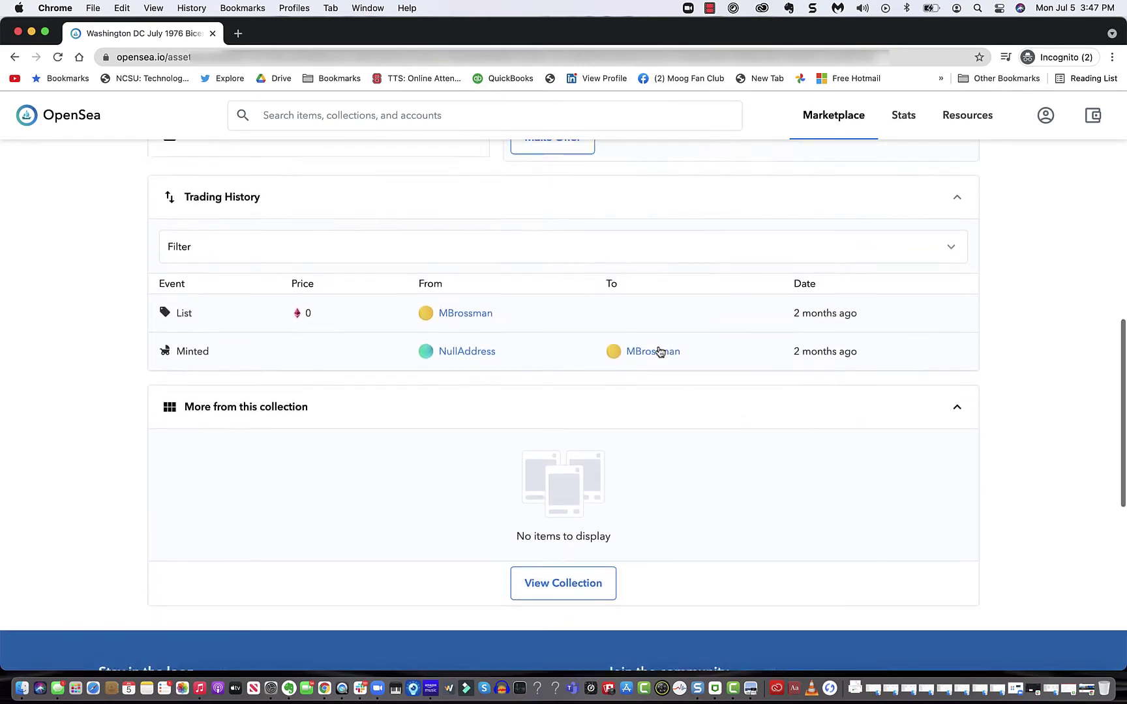
scroll(659, 351, up, 5)
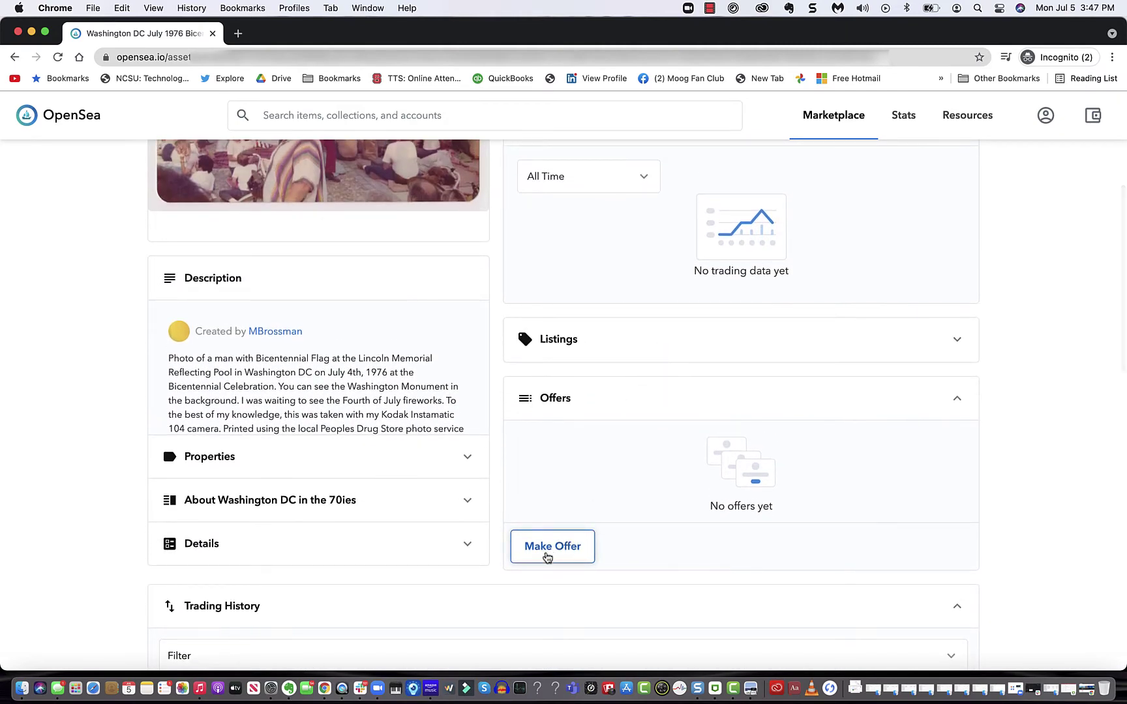
Try making an offer without a wallet and view the other Ethereum wallet options.
click(545, 555)
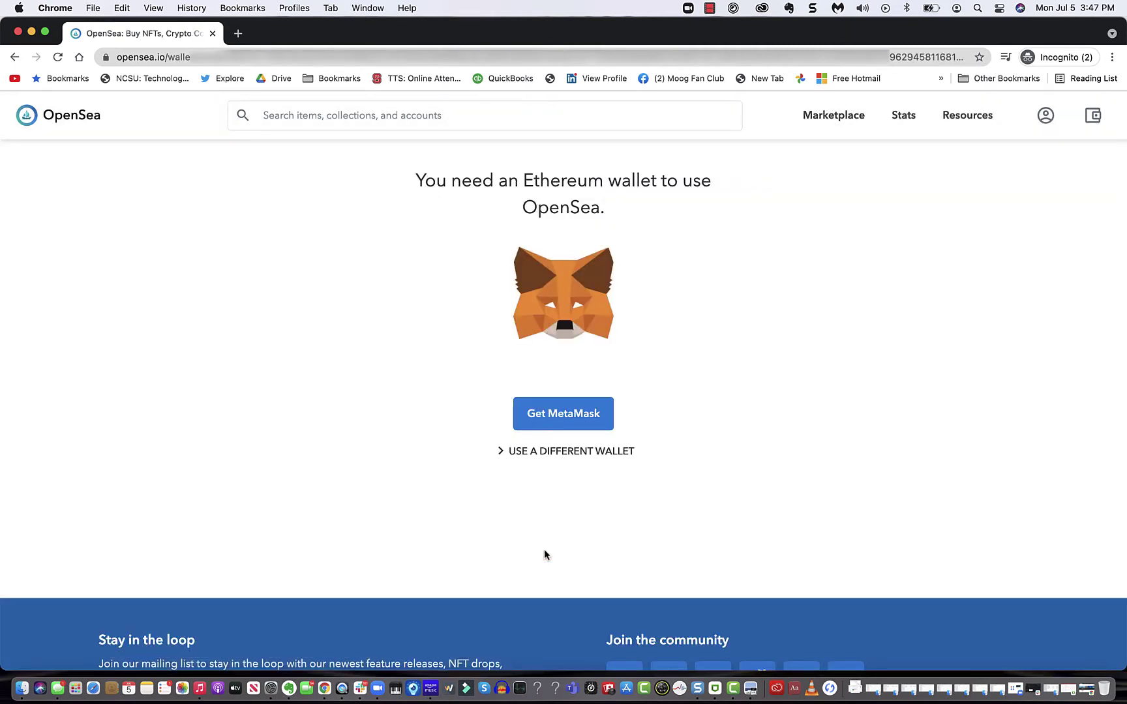
click(500, 452)
scroll(848, 479, down, 3)
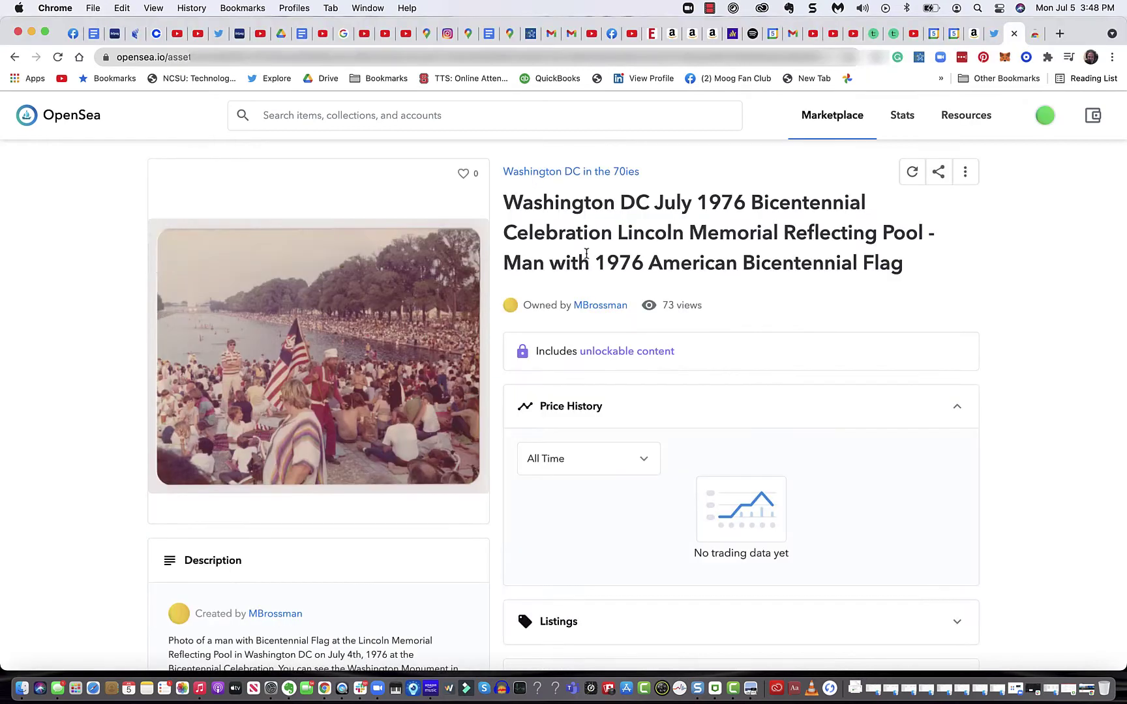
Check the connected MetaMask account and balance, then scroll down to the Offers section.
click(1004, 60)
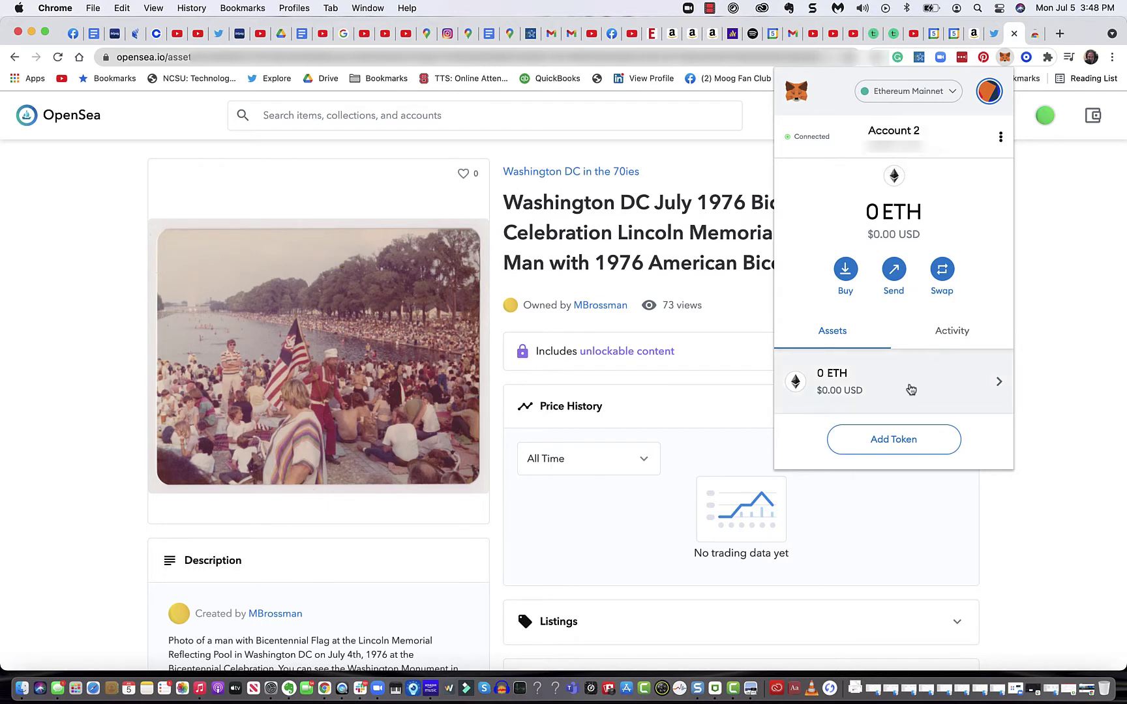
click(1079, 245)
scroll(956, 289, down, 10)
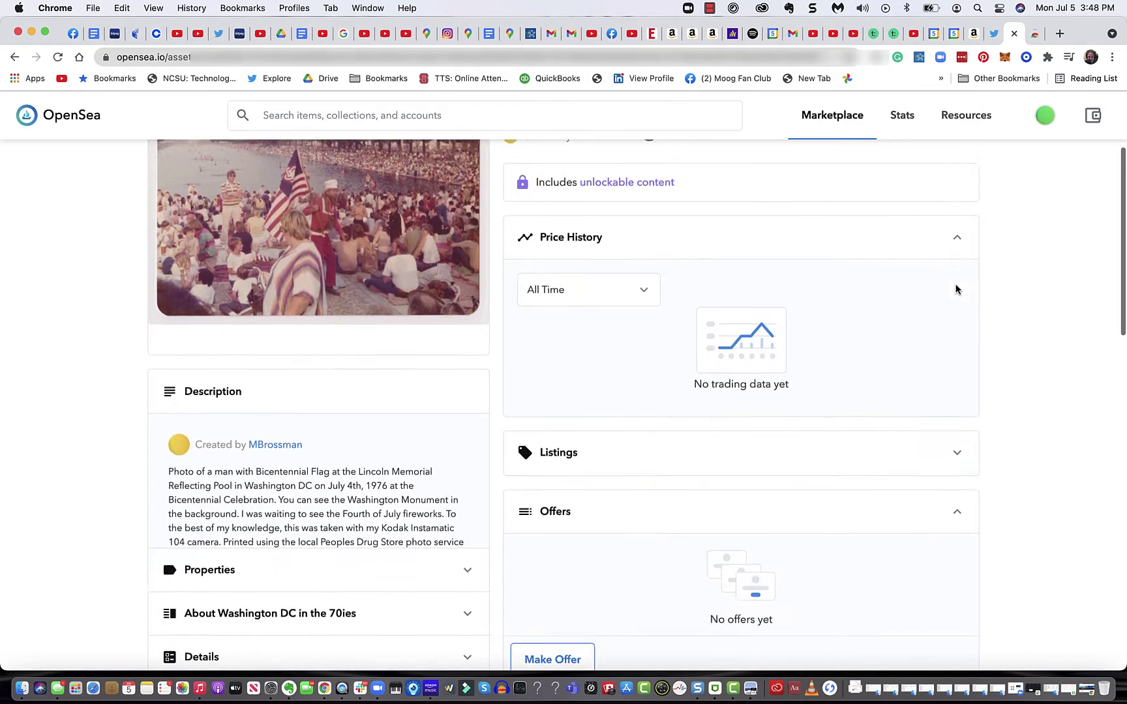
Start an offer, tick 'I have reviewed this information', continue, and focus the Amount field.
click(560, 489)
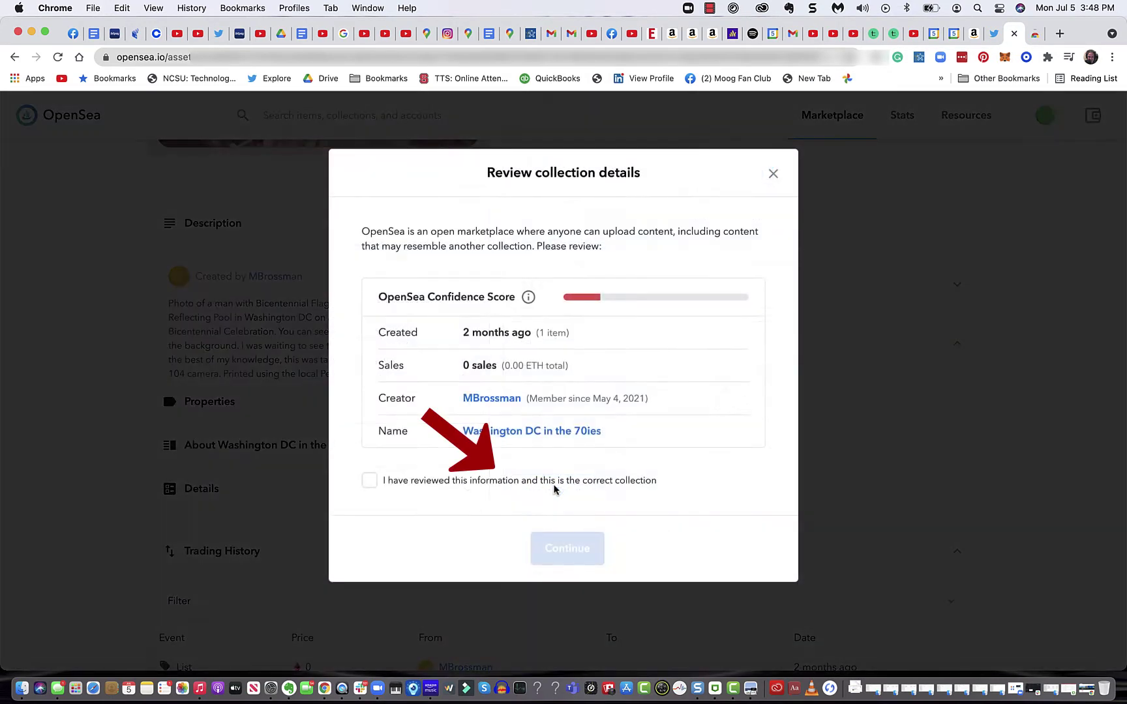
mouse_move(528, 298)
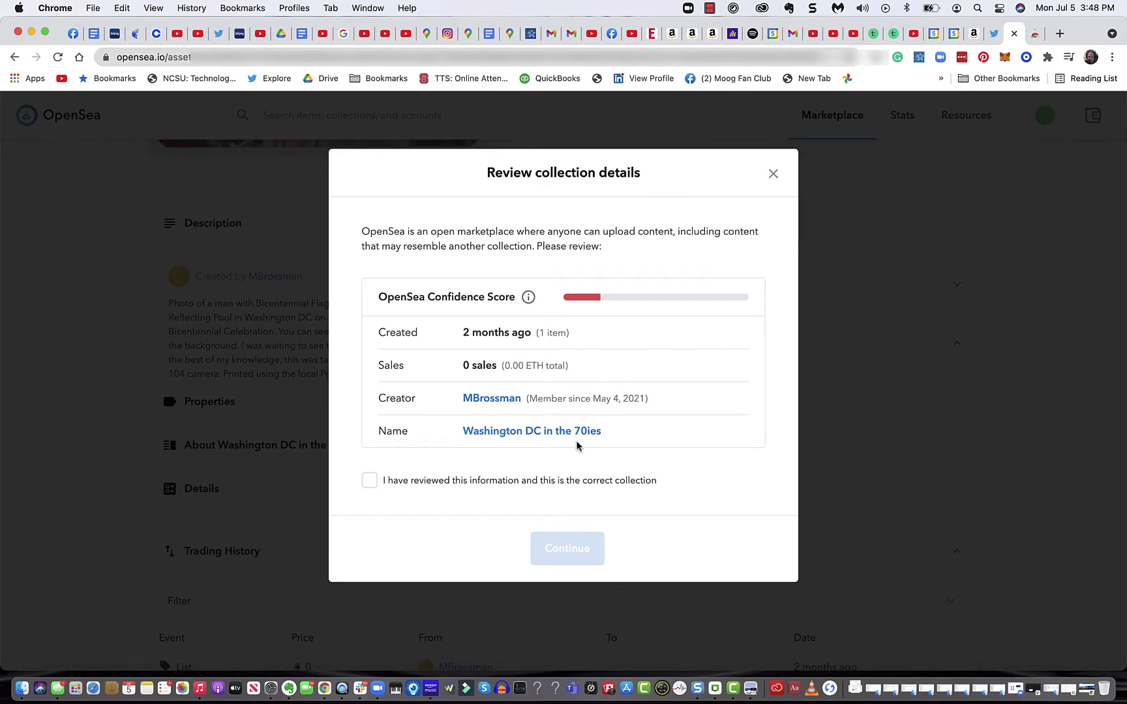
click(369, 486)
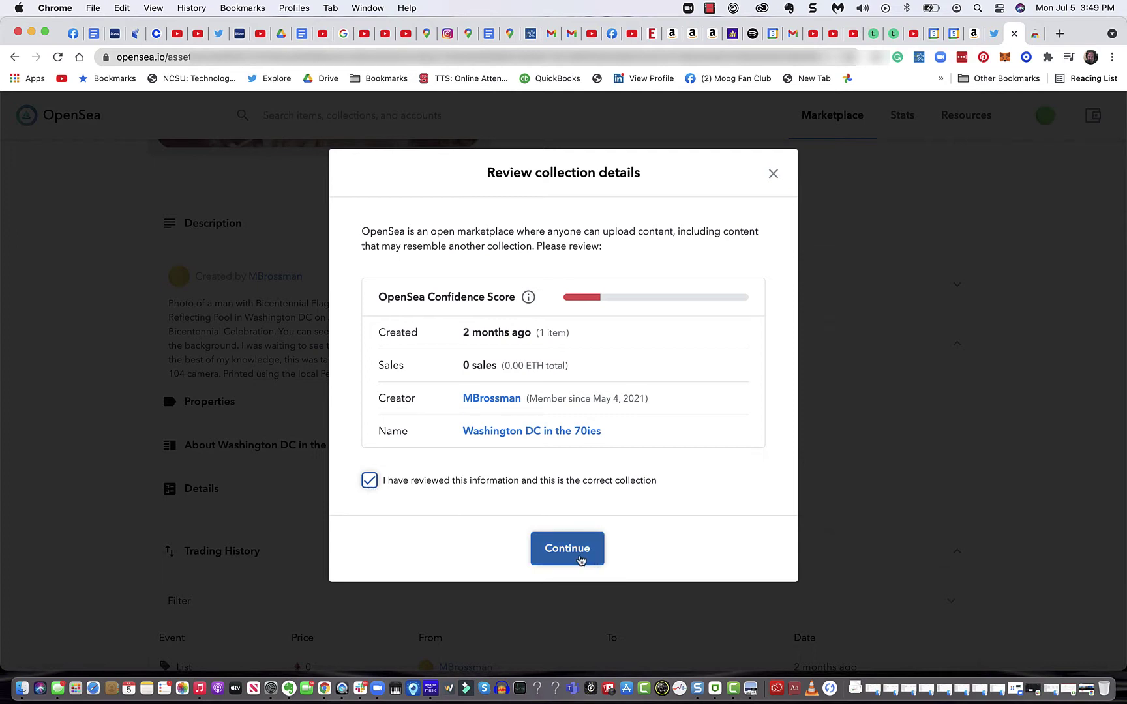
click(579, 557)
click(493, 255)
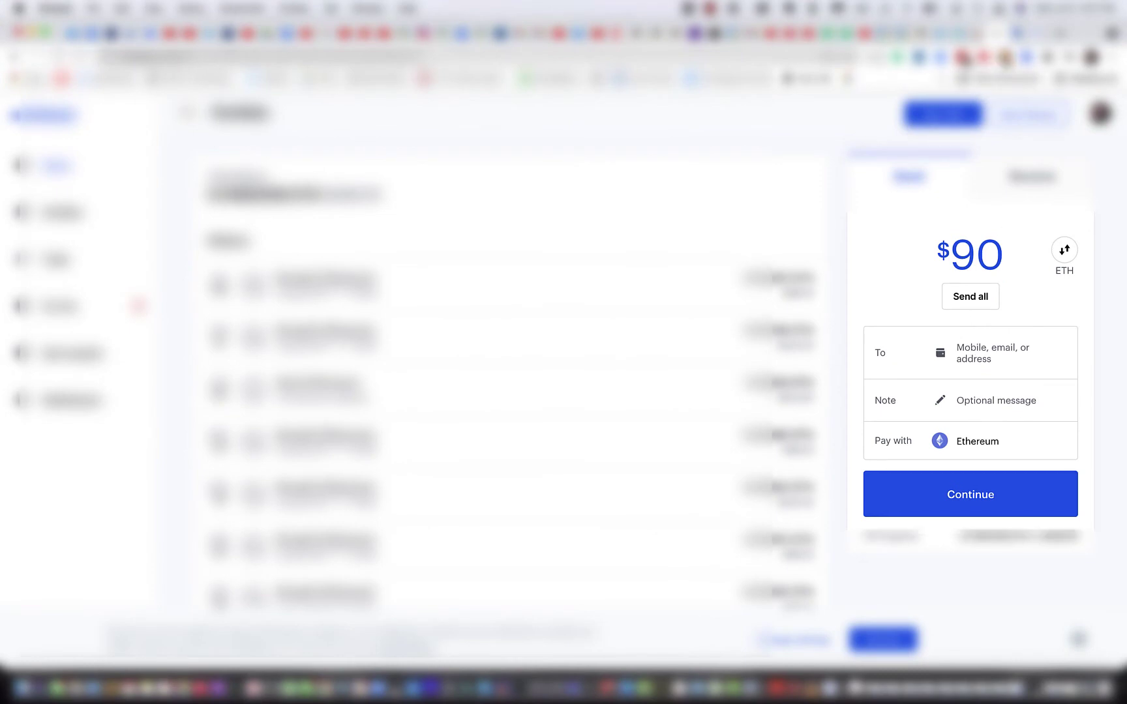
Send ETH from Coinbase to the pasted MetaMask address, leaving the wallet holding 0.0399 ETH.
click(1005, 57)
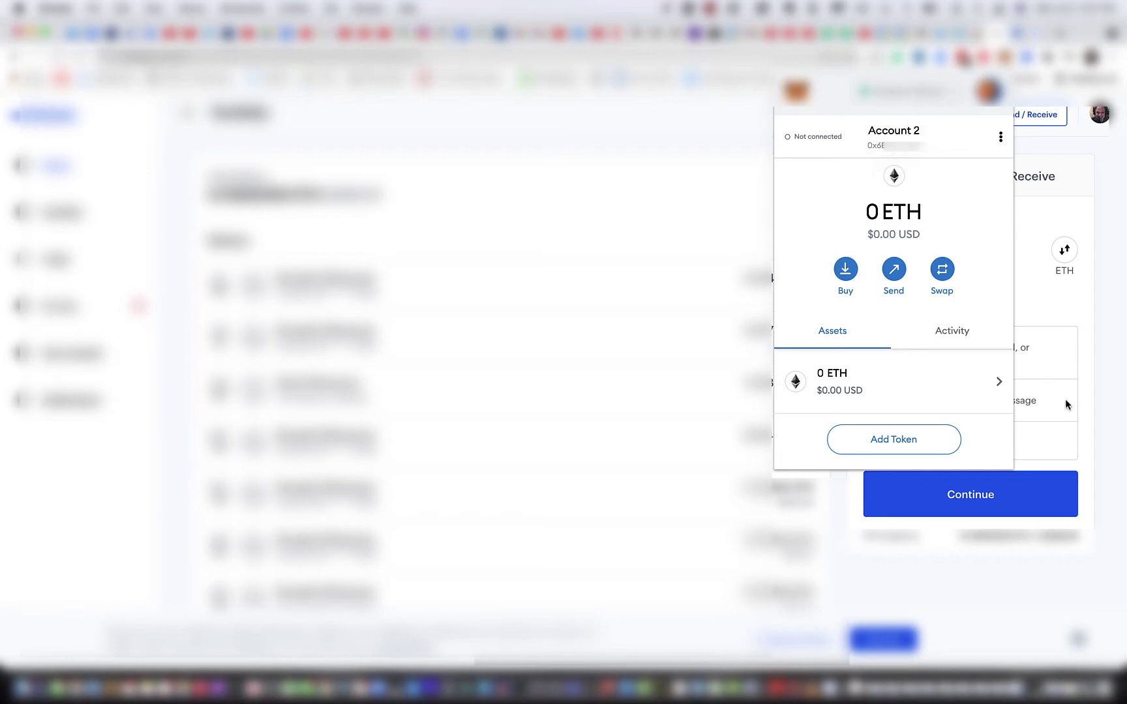
click(1094, 408)
click(965, 350)
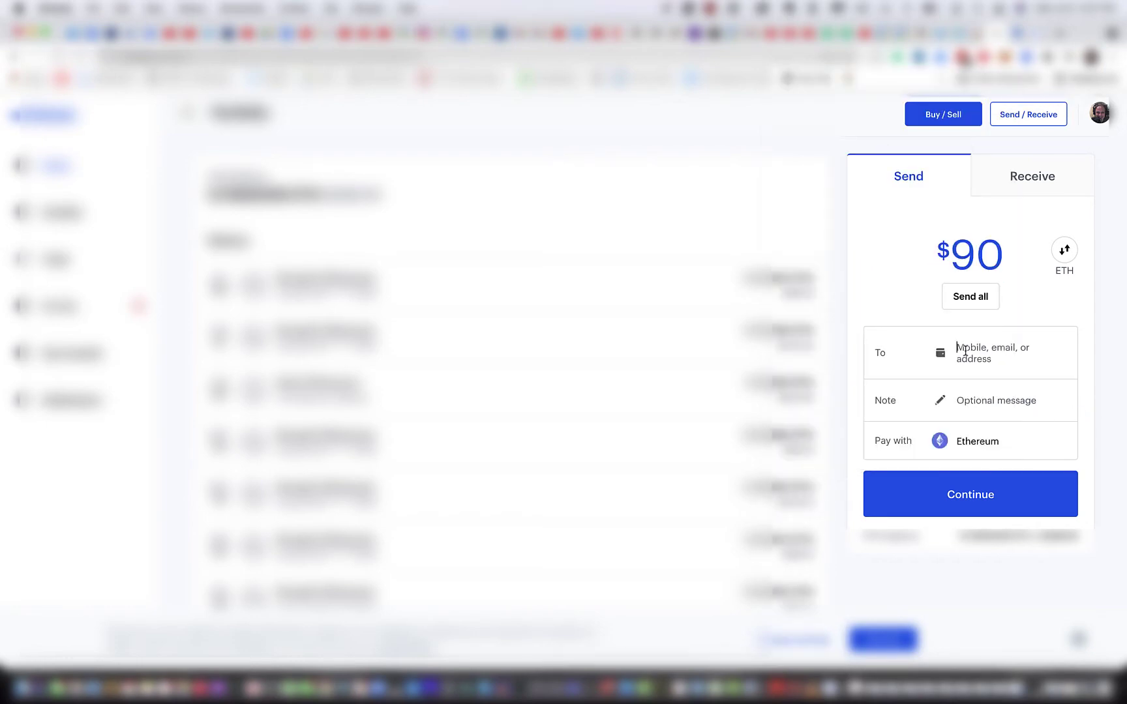
key(super+v)
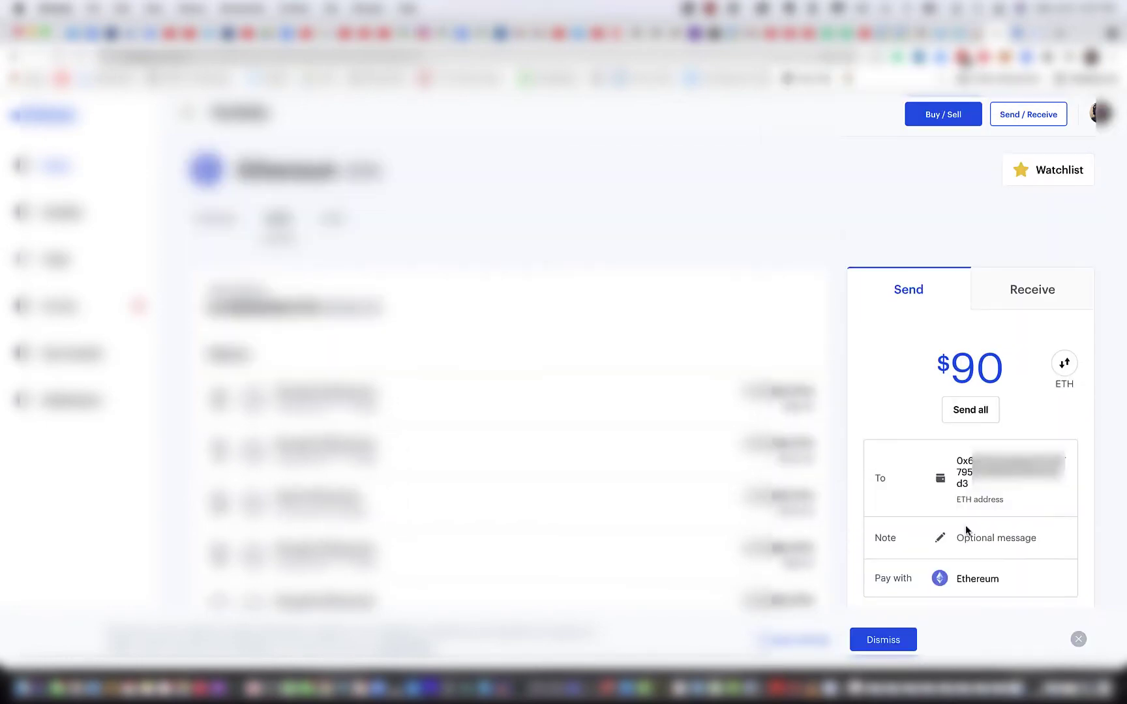
text(Bou)
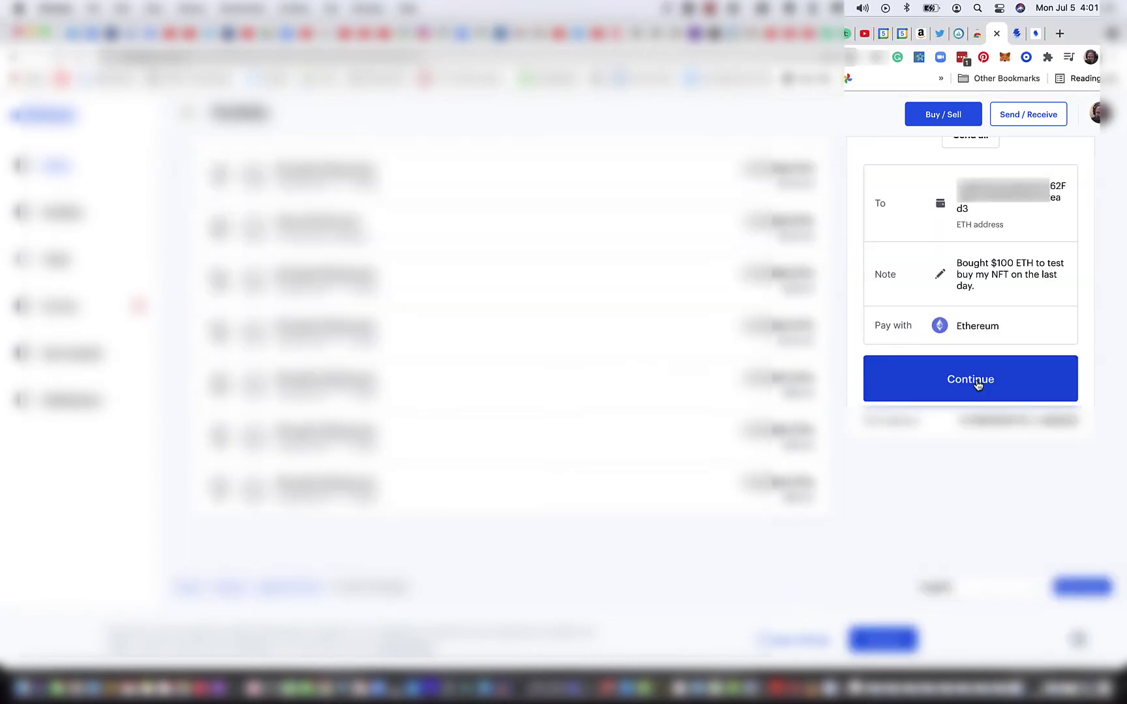
click(978, 385)
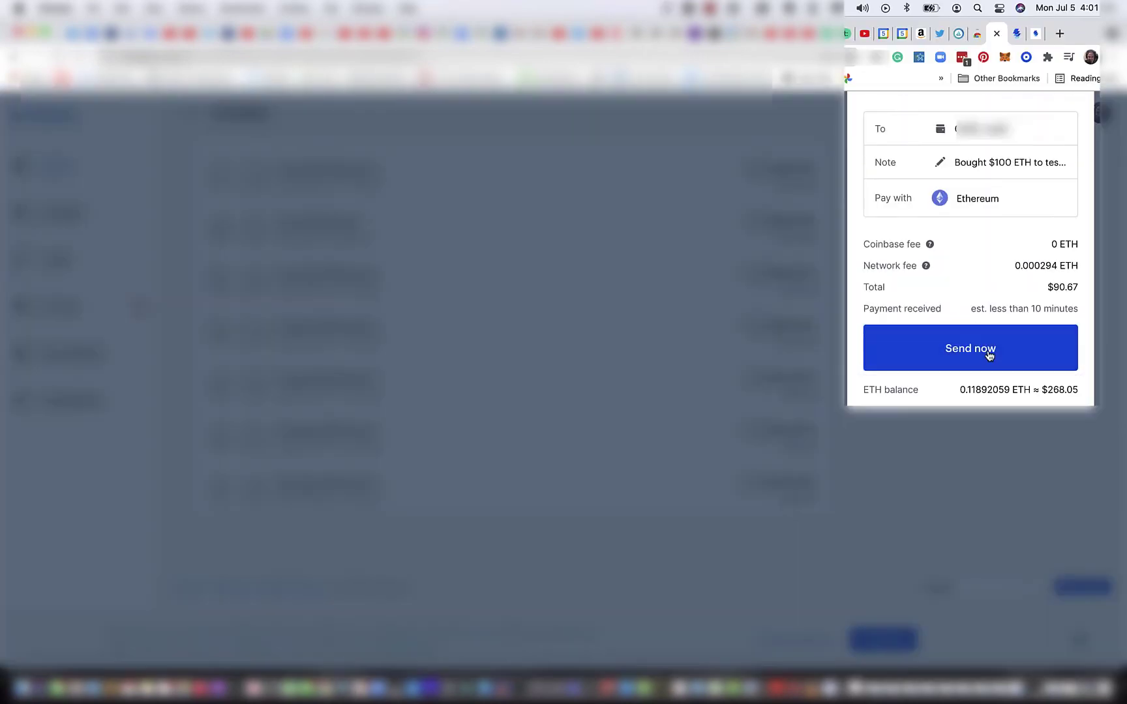
click(990, 354)
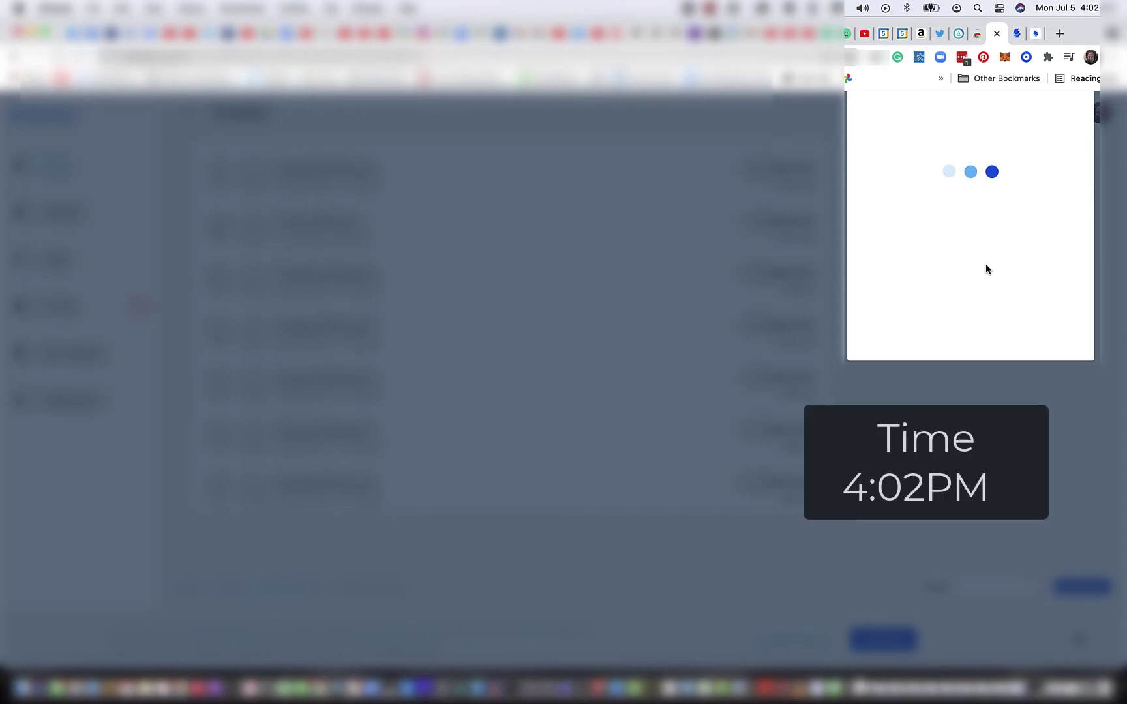
click(964, 300)
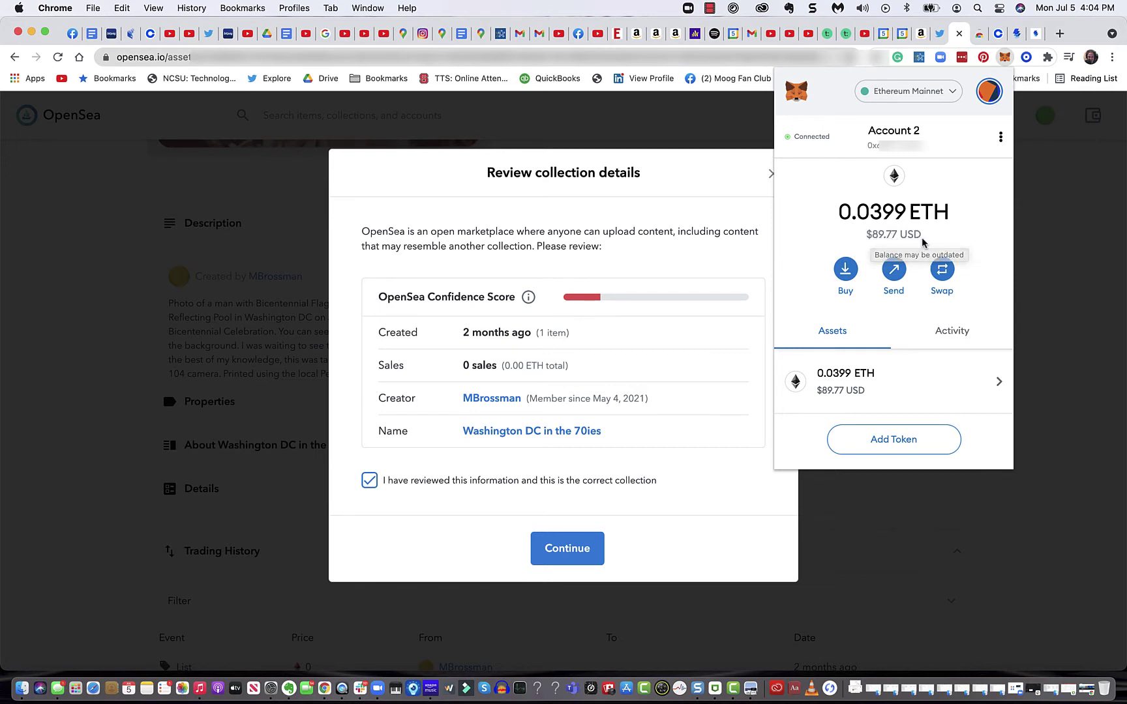
Dismiss the wallet popup, continue past Review collection details, and focus the offer Amount field.
click(736, 483)
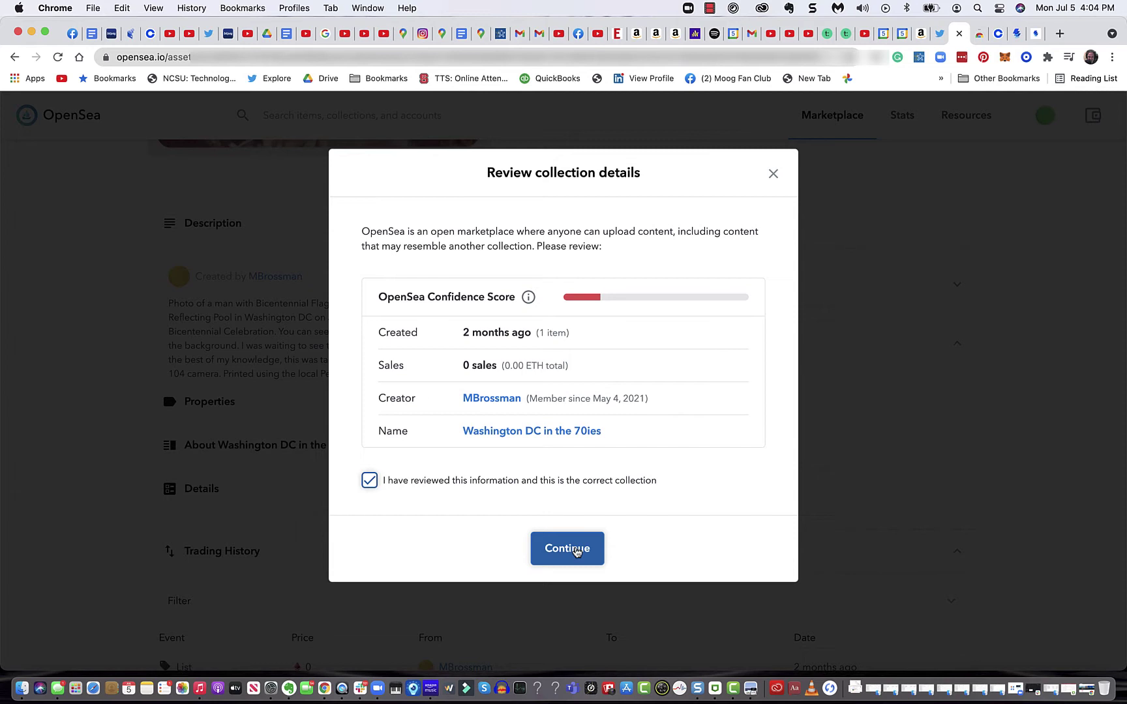
click(567, 548)
click(486, 249)
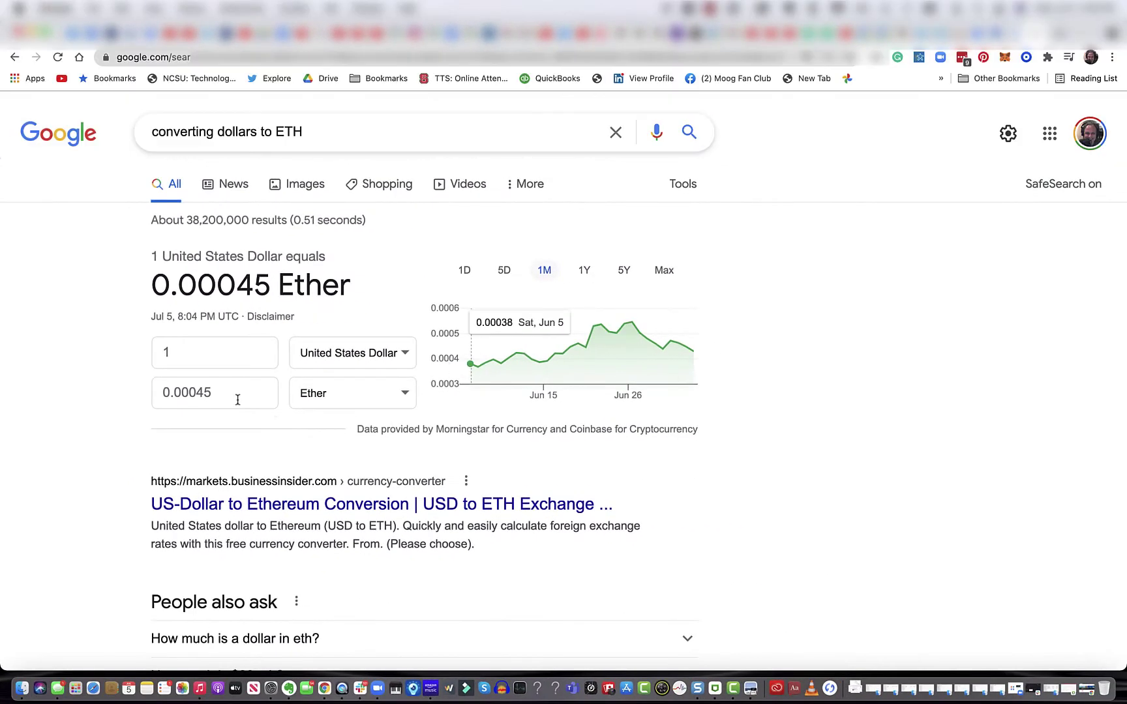
Enter 60 US dollars in Google's converter and select the 0.027 Ether result.
click(214, 358)
double_click(161, 354)
text(60)
double_click(193, 391)
key(super+c)
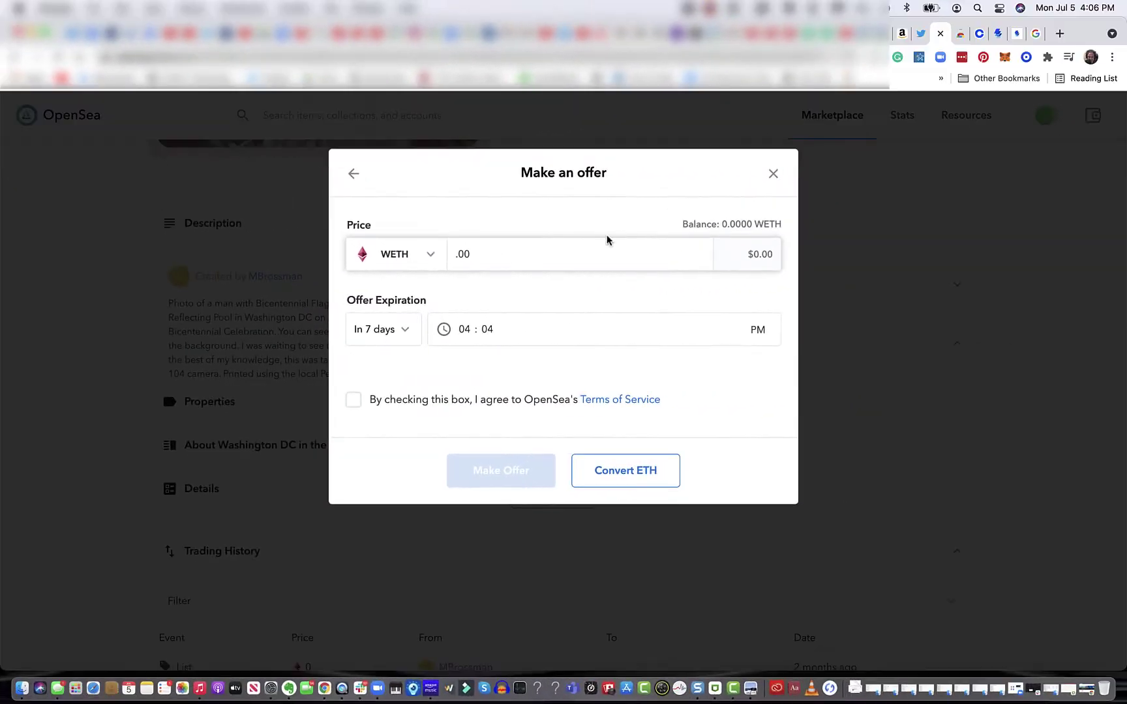
Set the offer price to 0.02686 WETH ($60.01), accept the Terms of Service, and begin Convert ETH.
drag(525, 256, 438, 256)
key(super+v)
key(BackSpace)
text(65)
key(BackSpace)
text(8)
text(86)
click(354, 402)
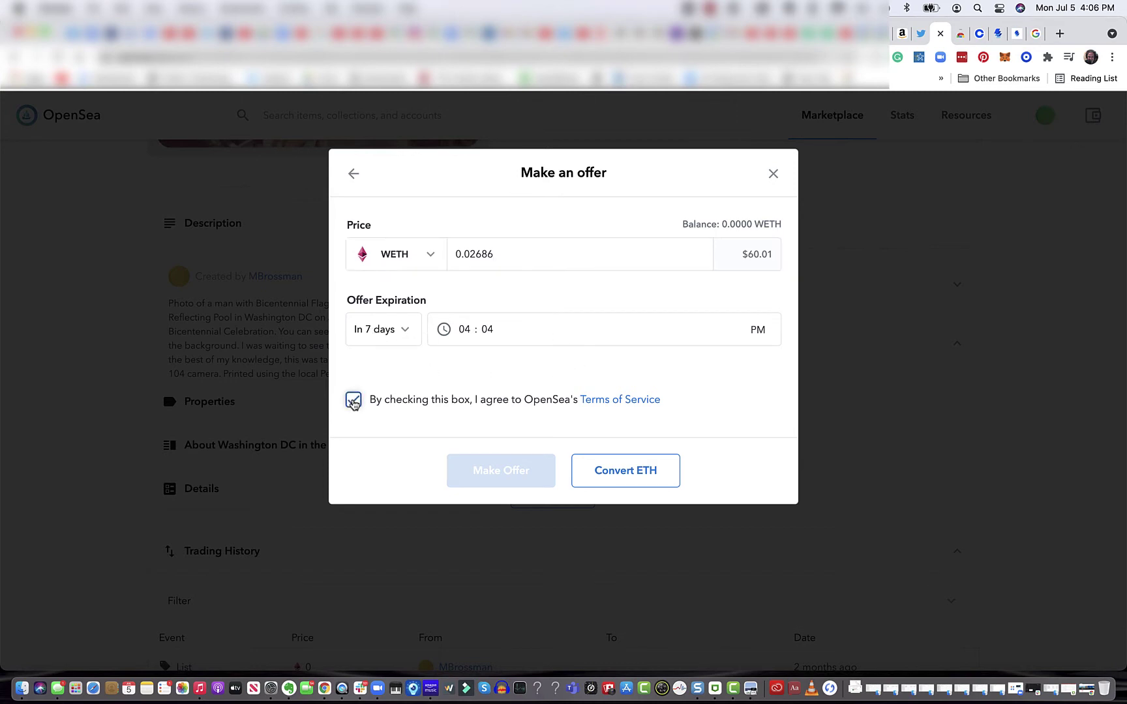
click(655, 474)
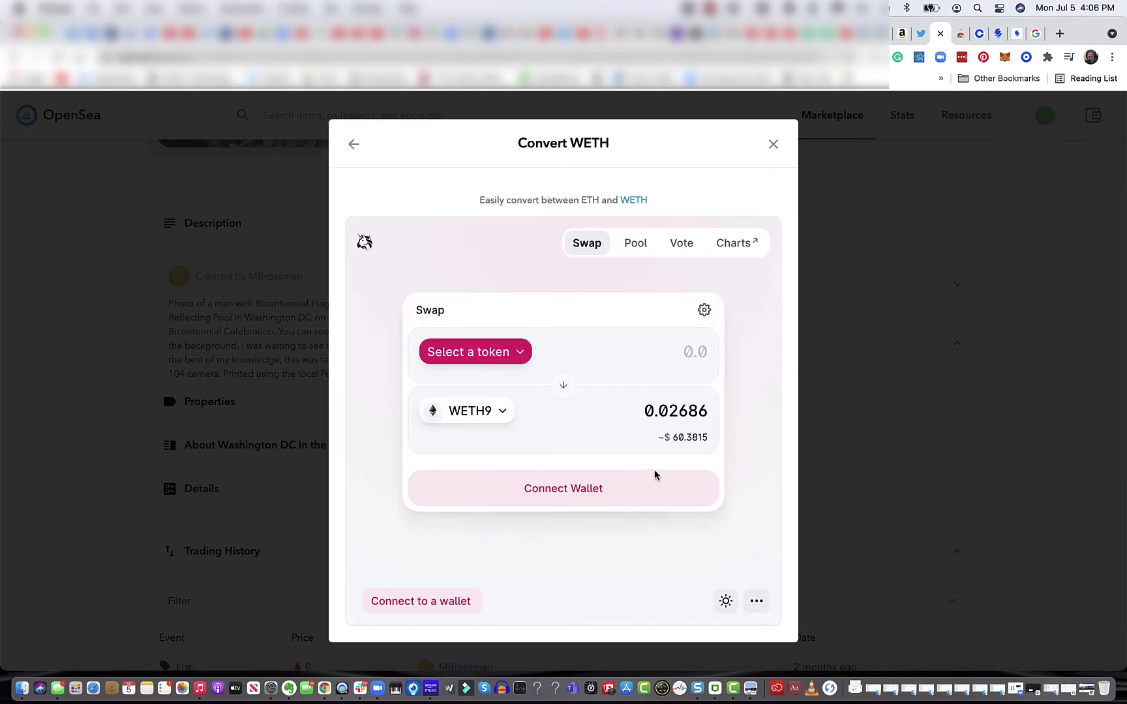
Choose ETH as the token to wrap and connect MetaMask Account 2 to the swap.
click(507, 355)
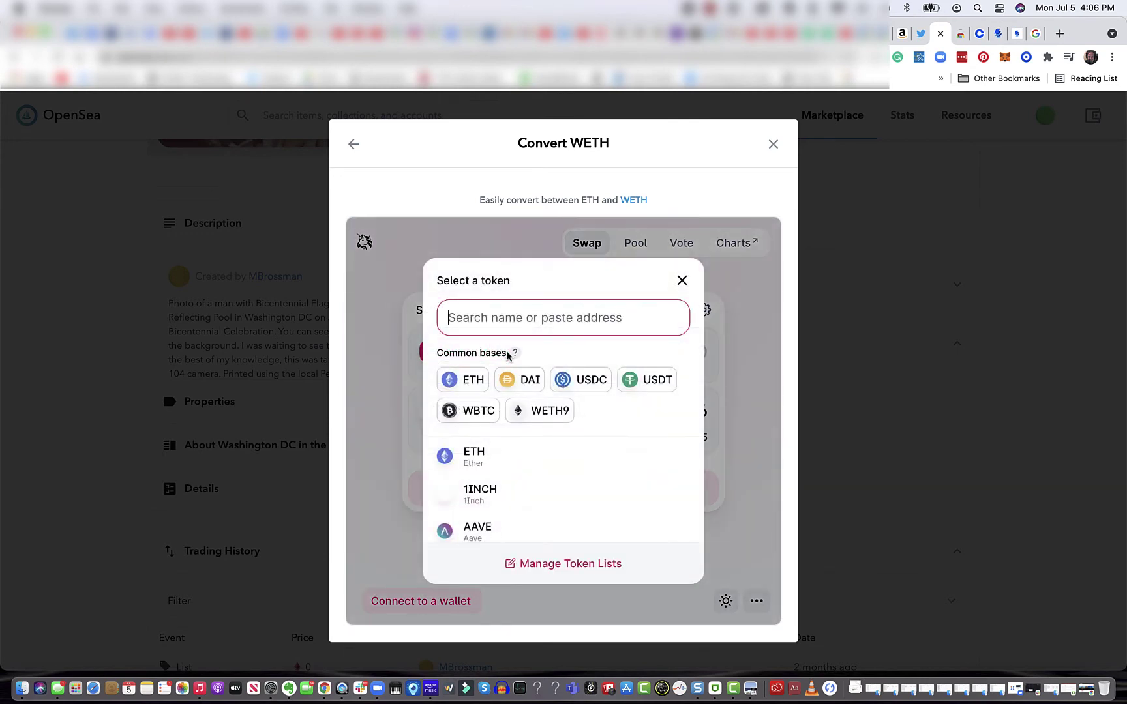
click(469, 379)
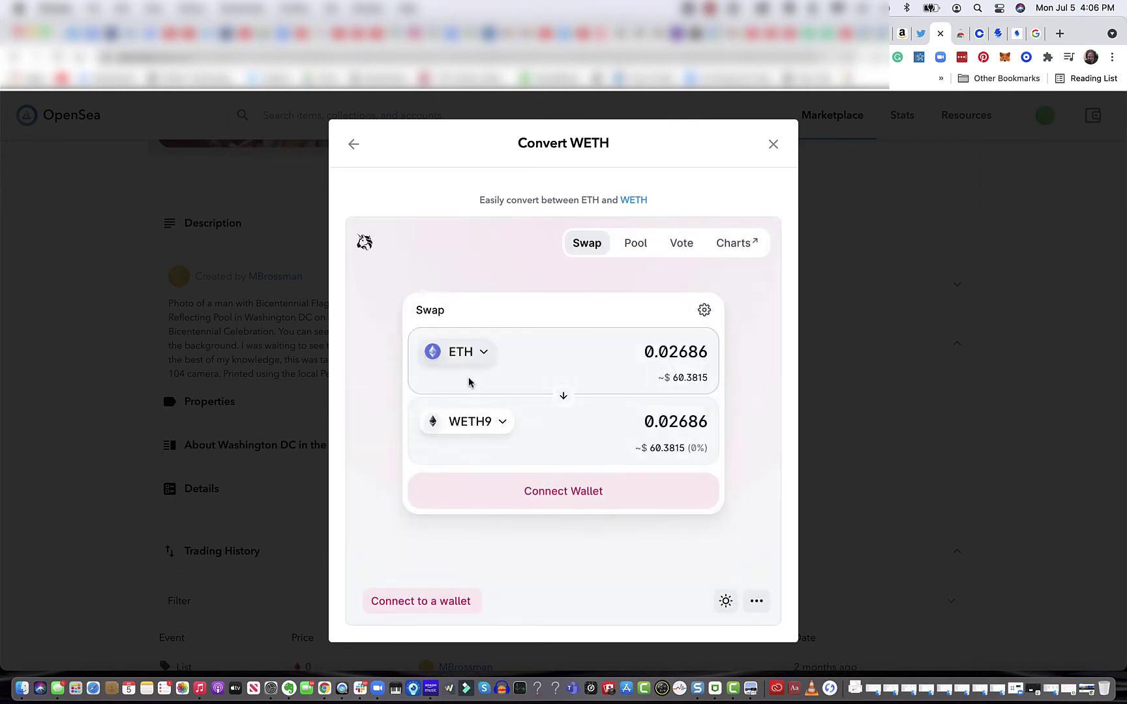
click(579, 501)
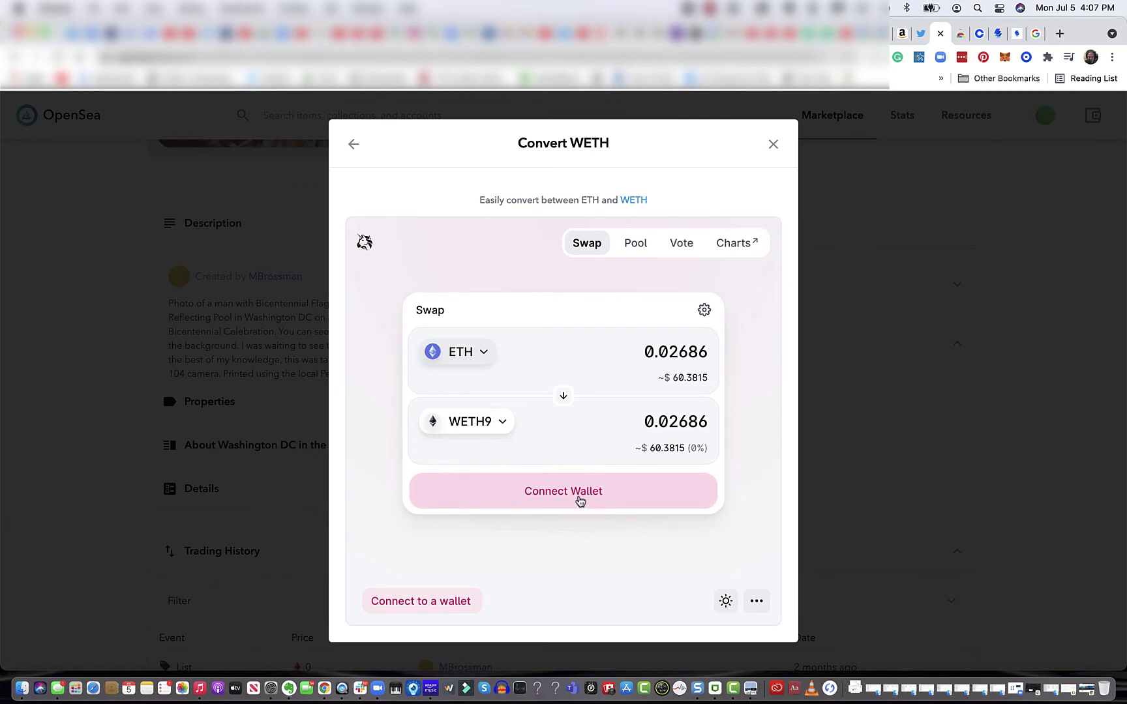
click(579, 499)
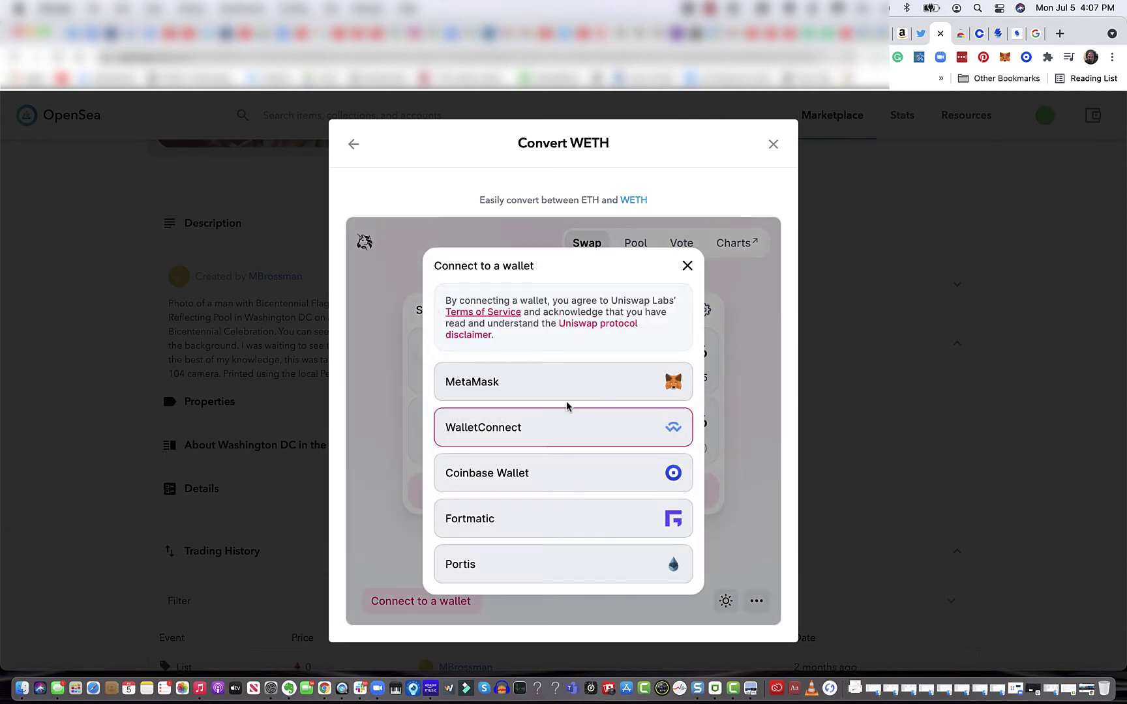
click(582, 391)
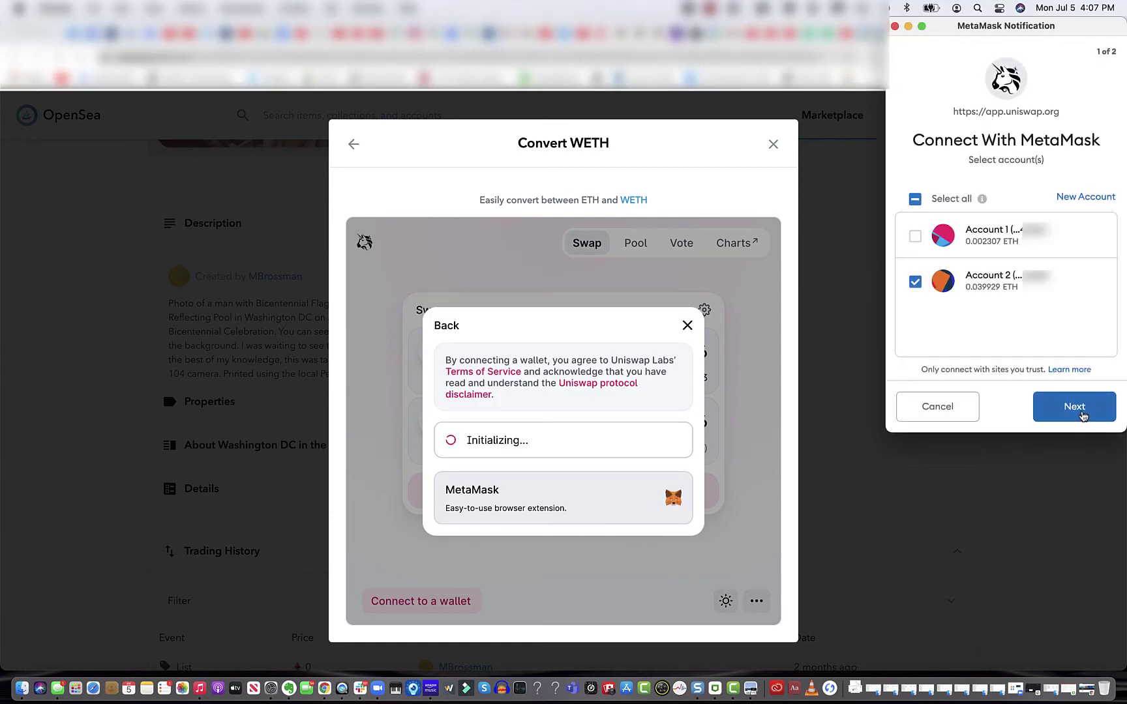
click(1082, 416)
click(1082, 415)
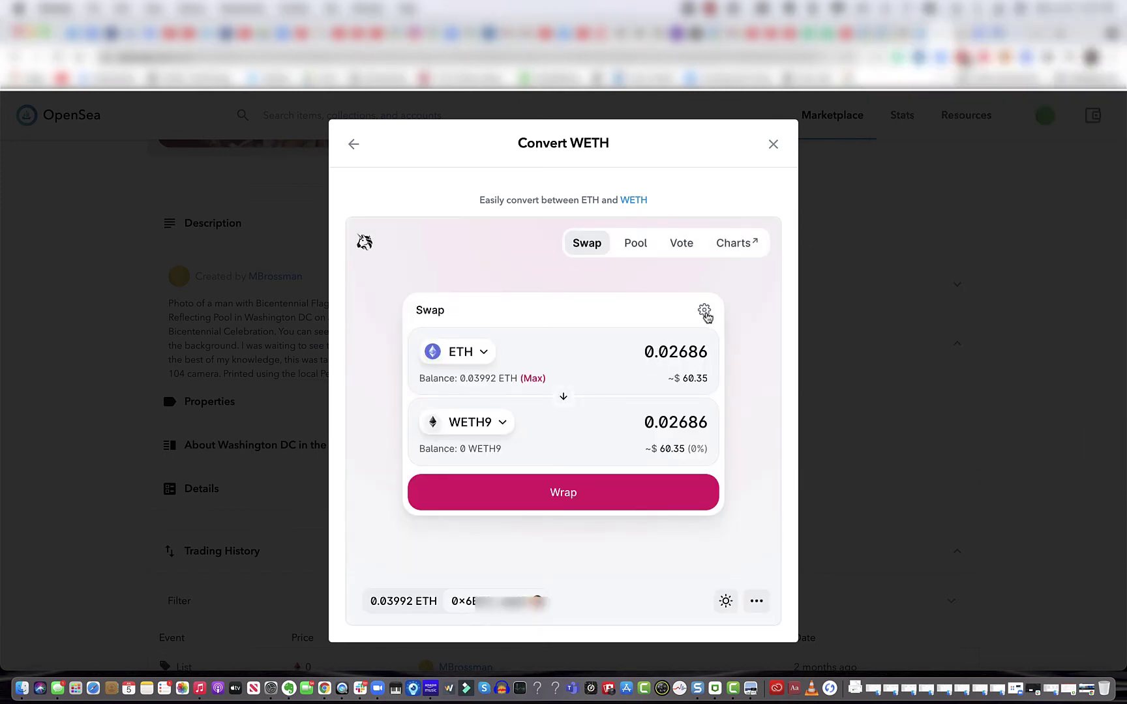
Wrap 0.02686 ETH and confirm the deposit in MetaMask with a 0.00054 ETH gas fee.
click(582, 507)
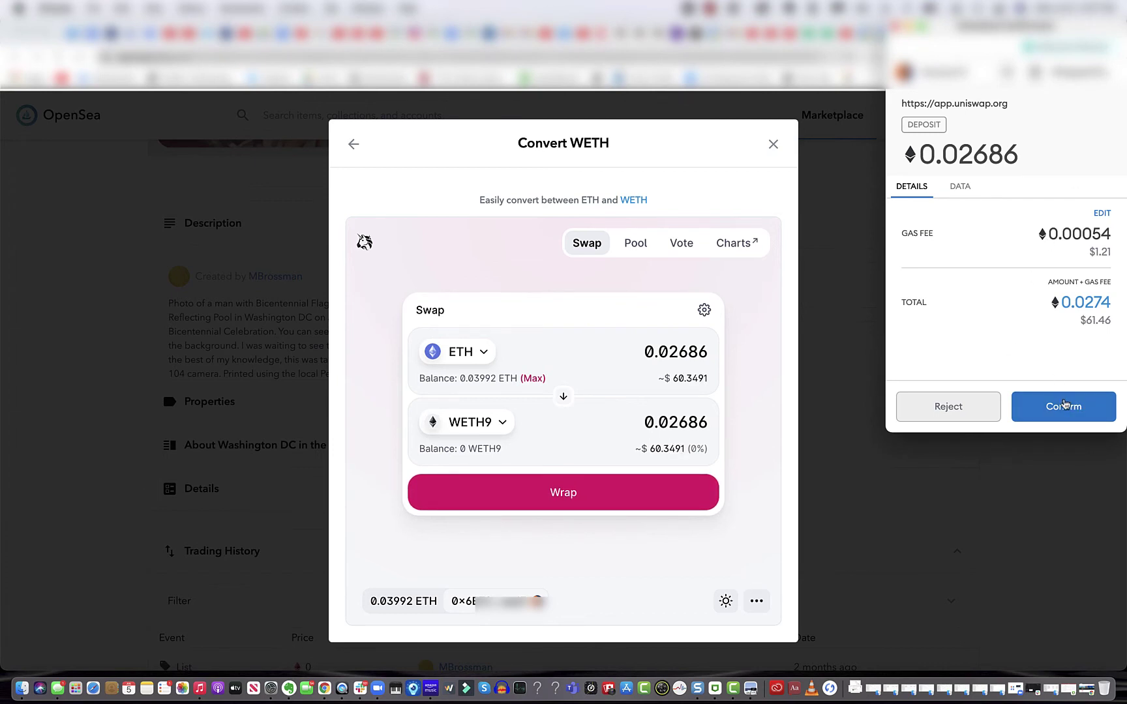
click(1076, 408)
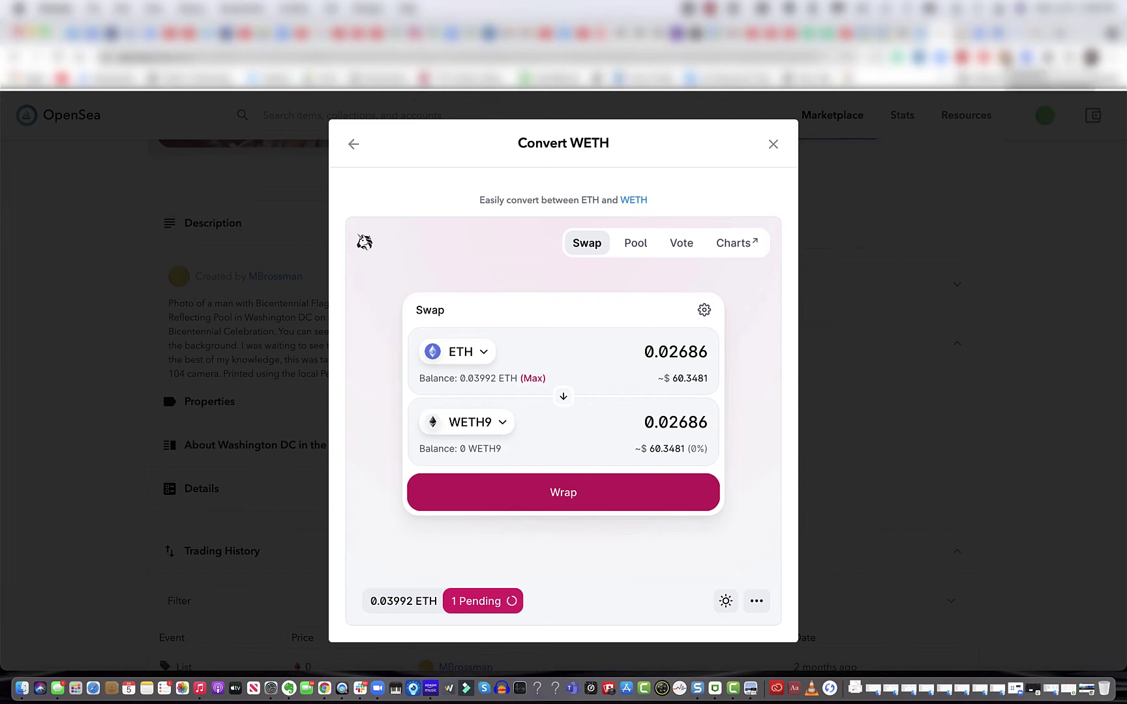
Open MetaMask's Activity to see the pending 0.02686 ETH deposit to app.uniswap.org.
click(1004, 57)
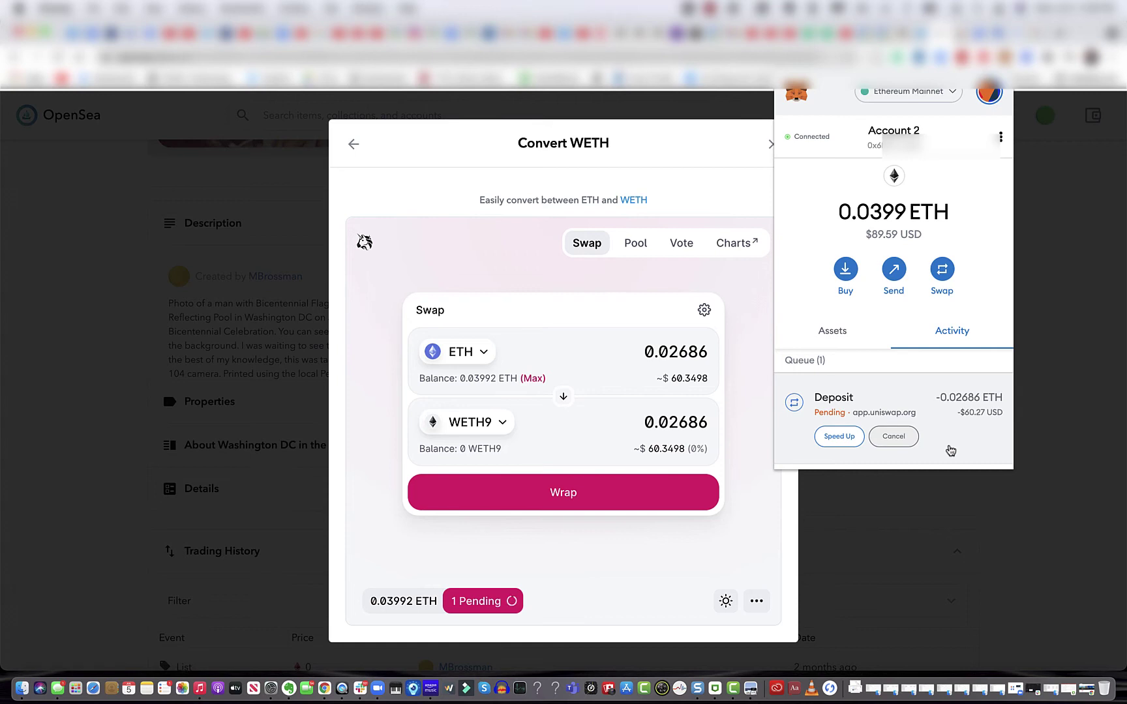
click(710, 8)
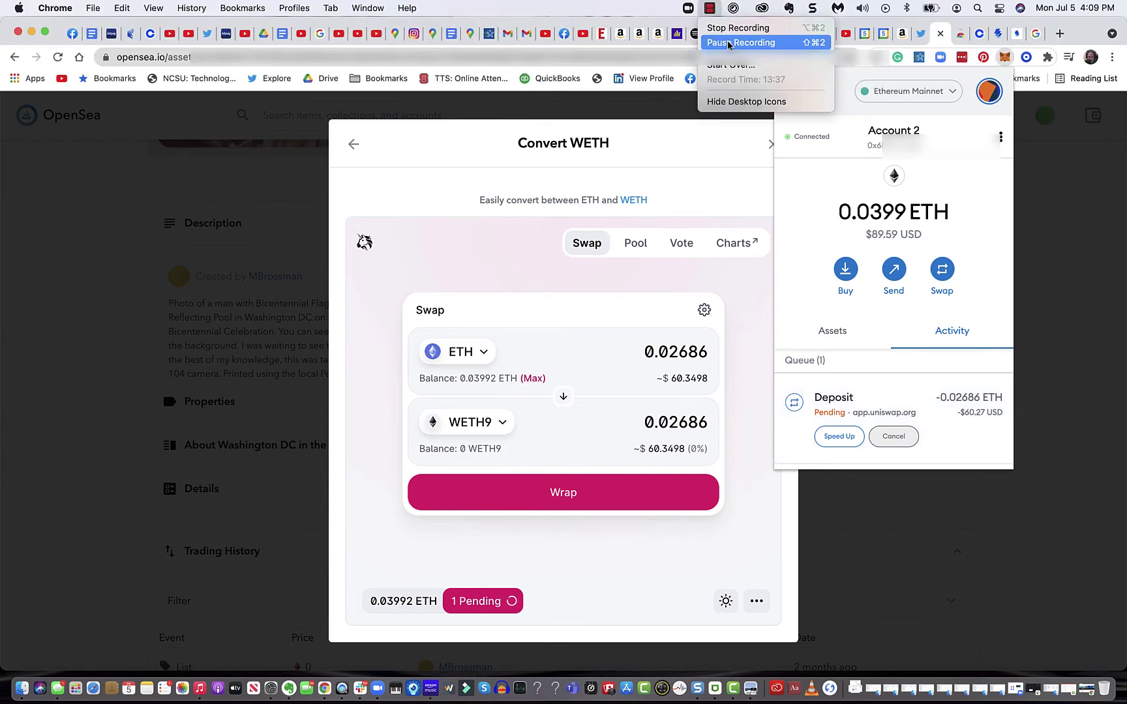
click(729, 43)
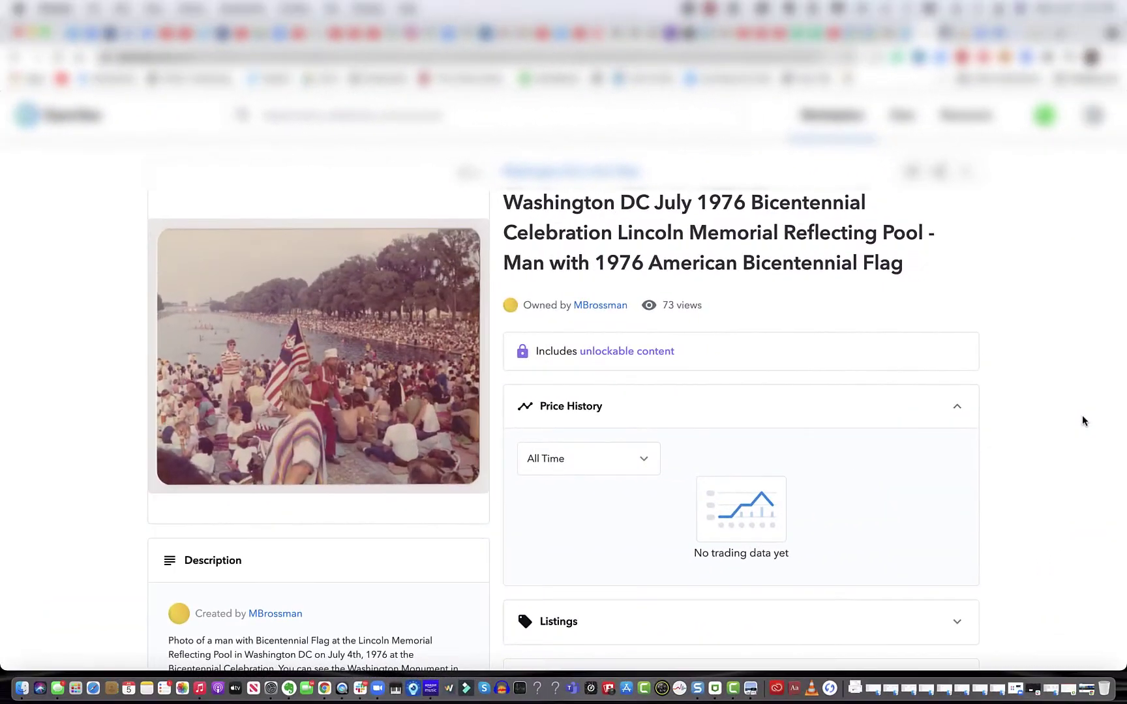
scroll(1082, 418, down, 5)
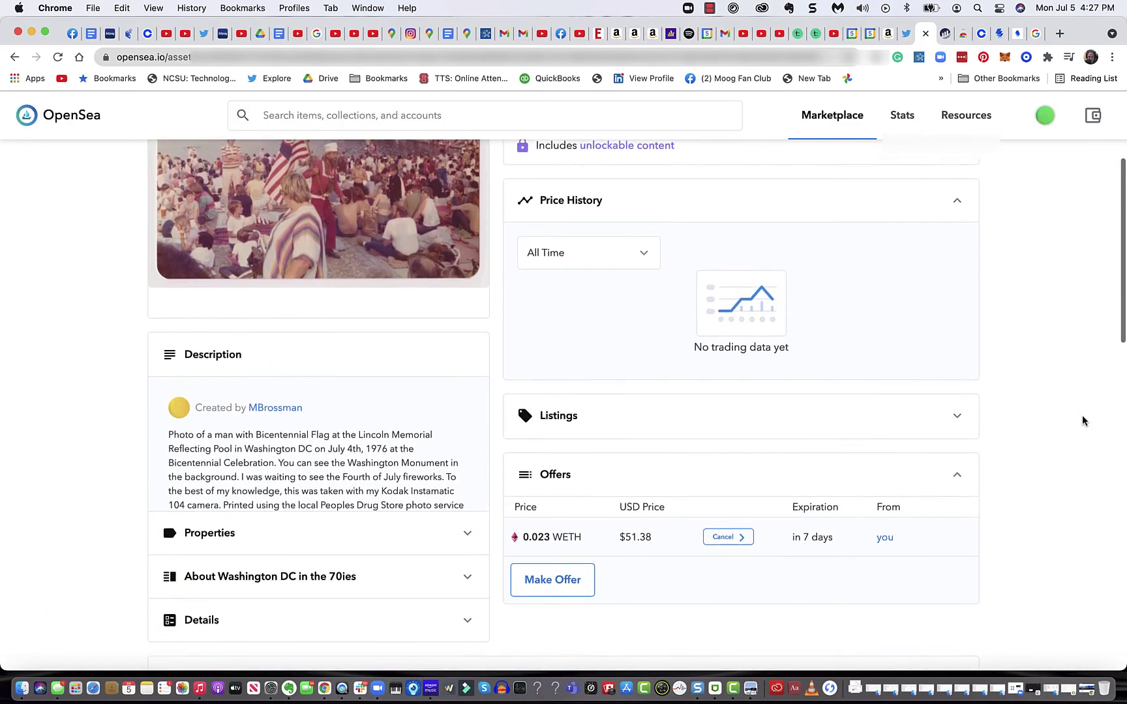
scroll(1082, 416, down, 3)
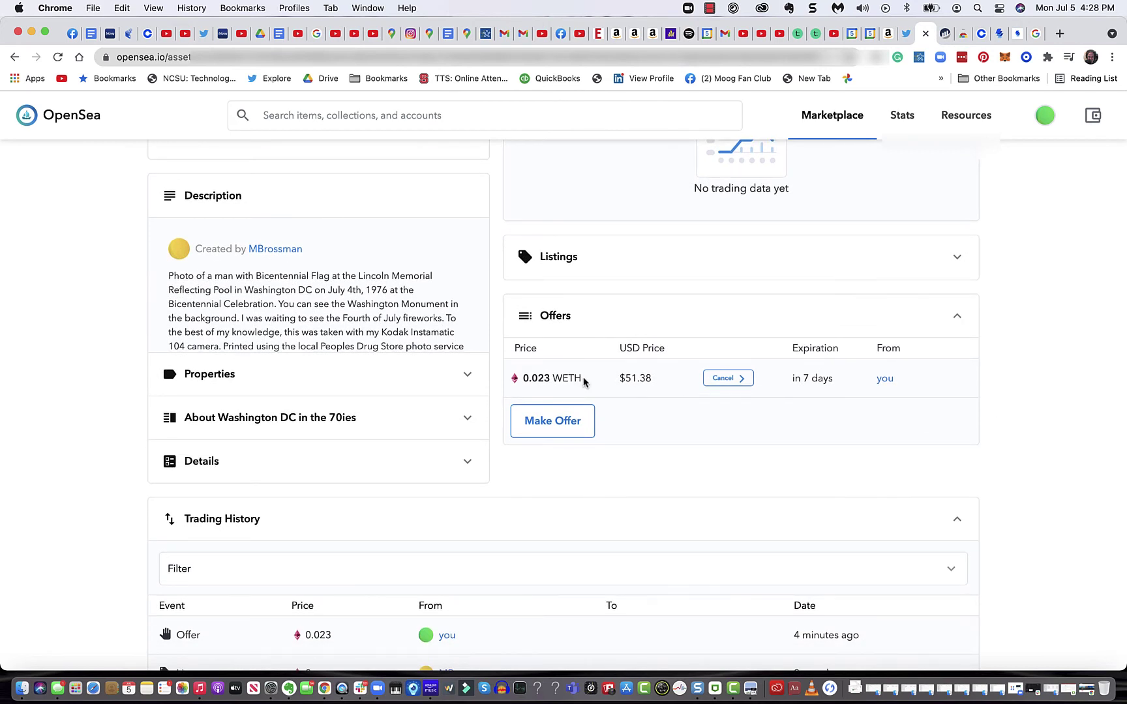
drag(583, 379, 555, 379)
drag(653, 378, 619, 379)
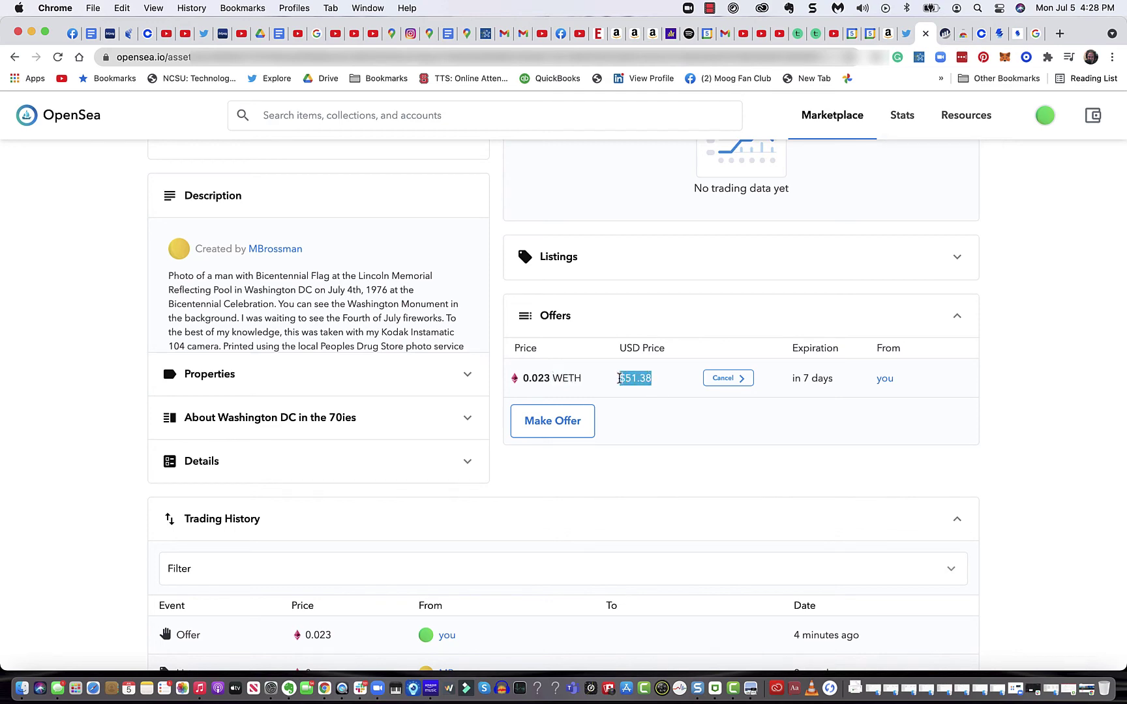
scroll(643, 404, down, 5)
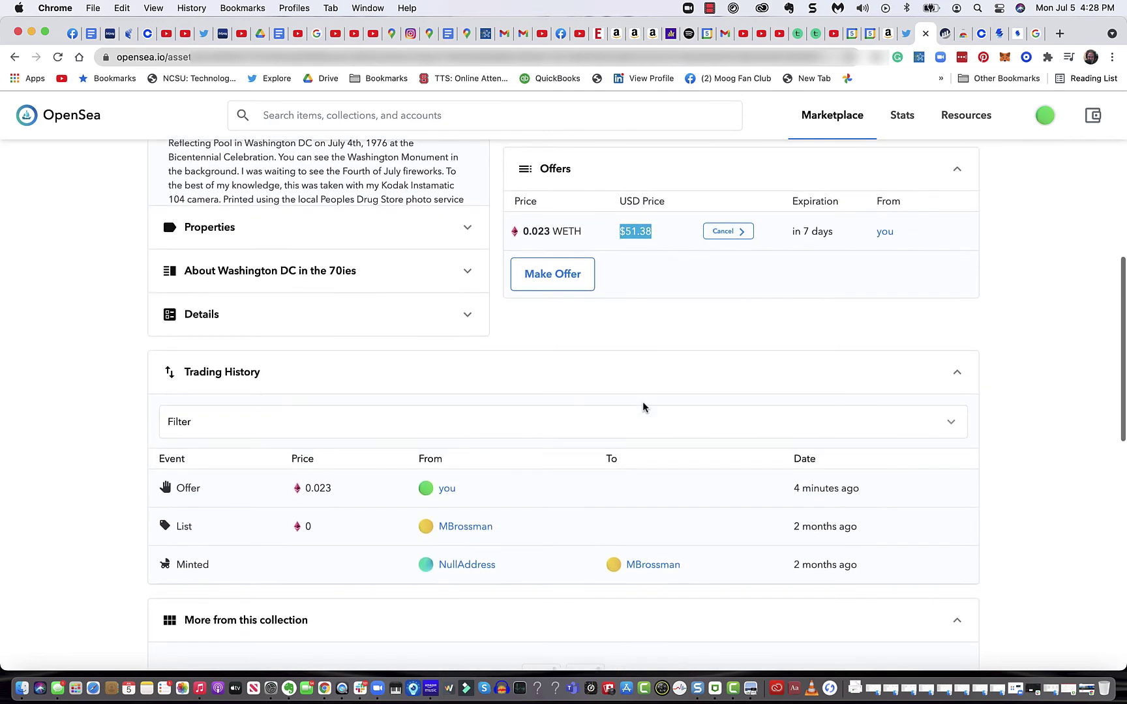
scroll(643, 407, down, 1)
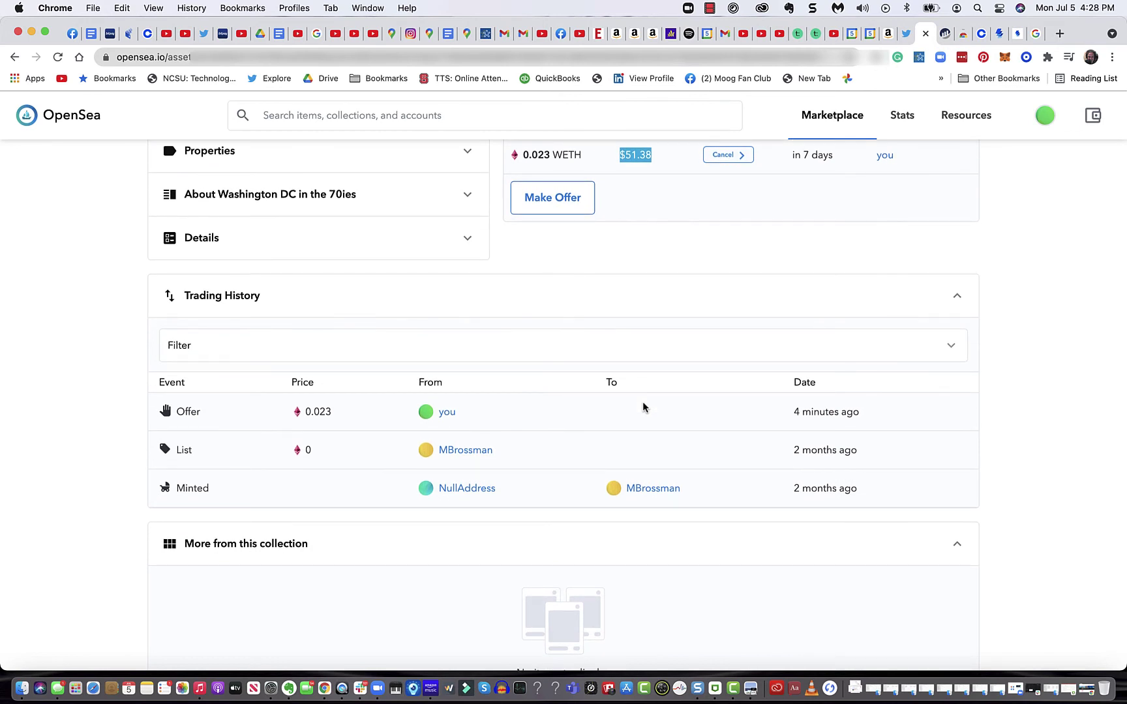
click(522, 60)
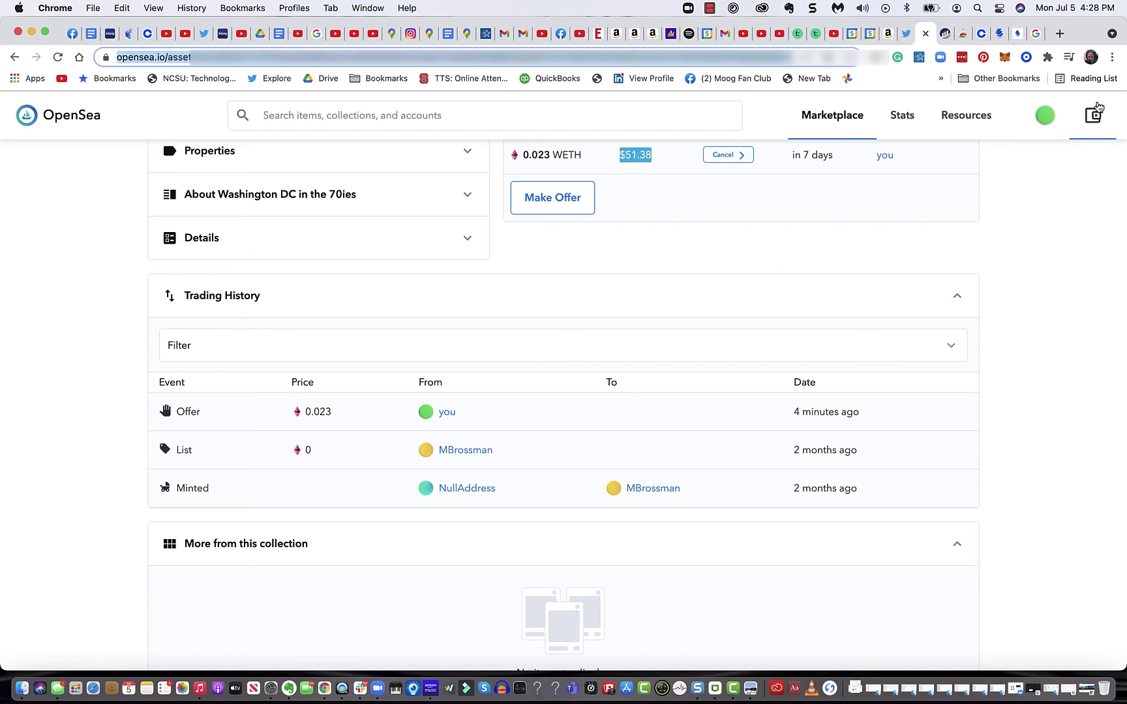
scroll(1038, 211, up, 1)
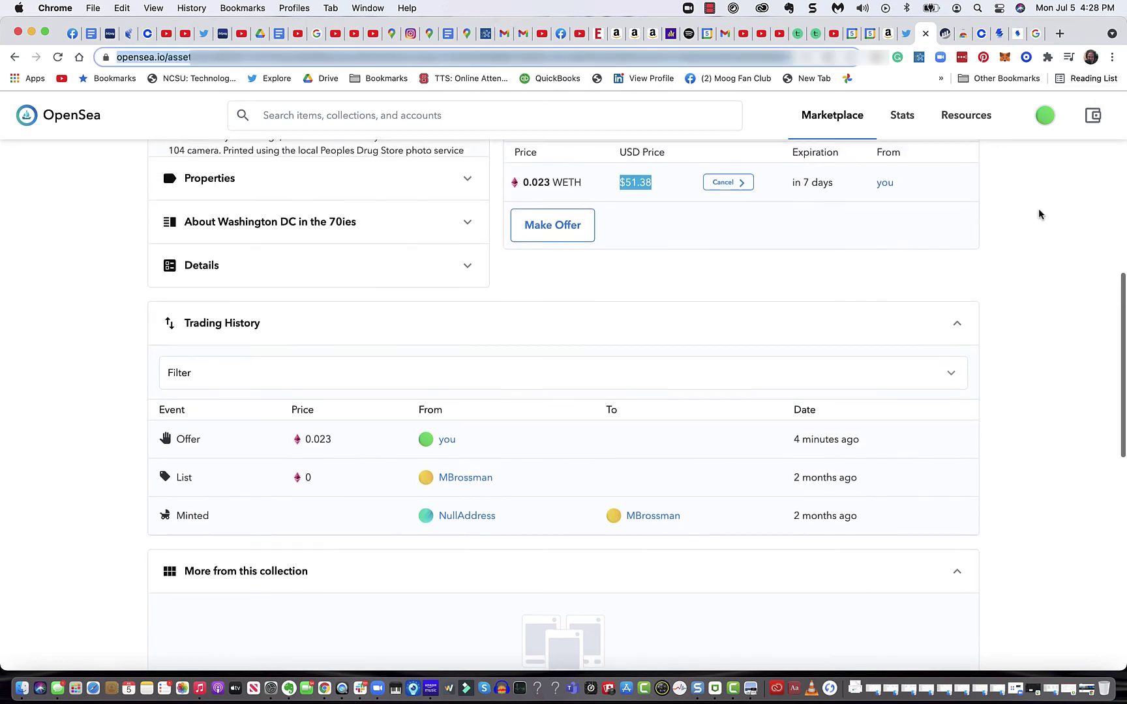
click(1111, 56)
click(1044, 120)
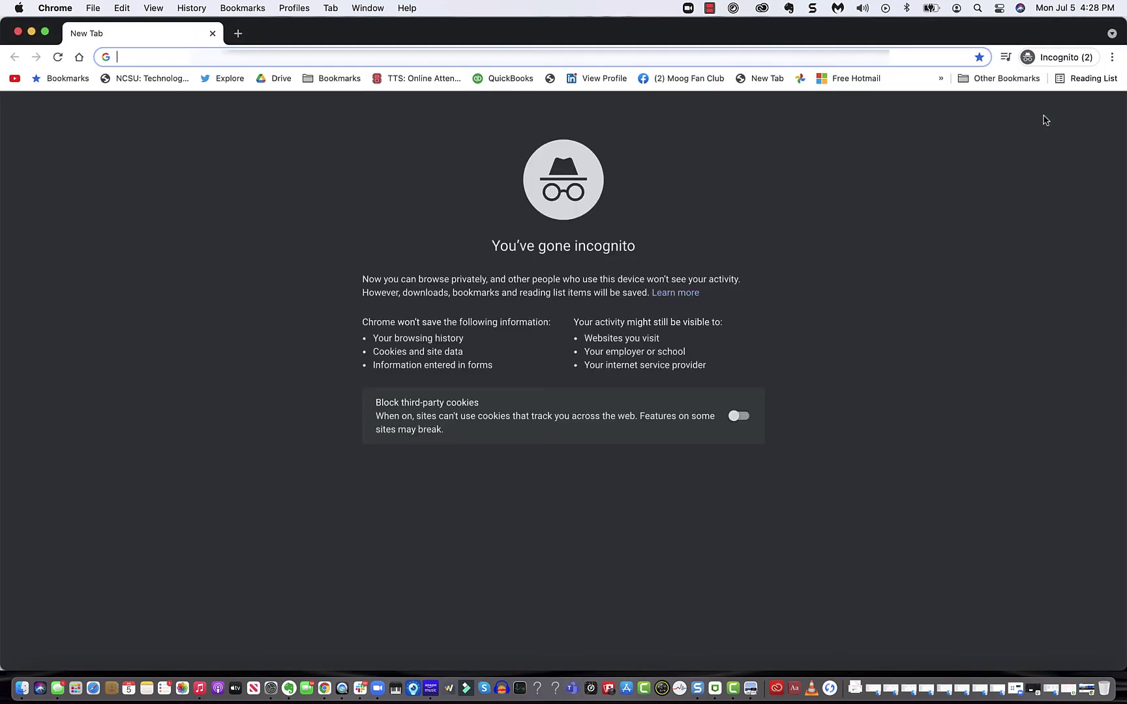
scroll(511, 329, down, 5)
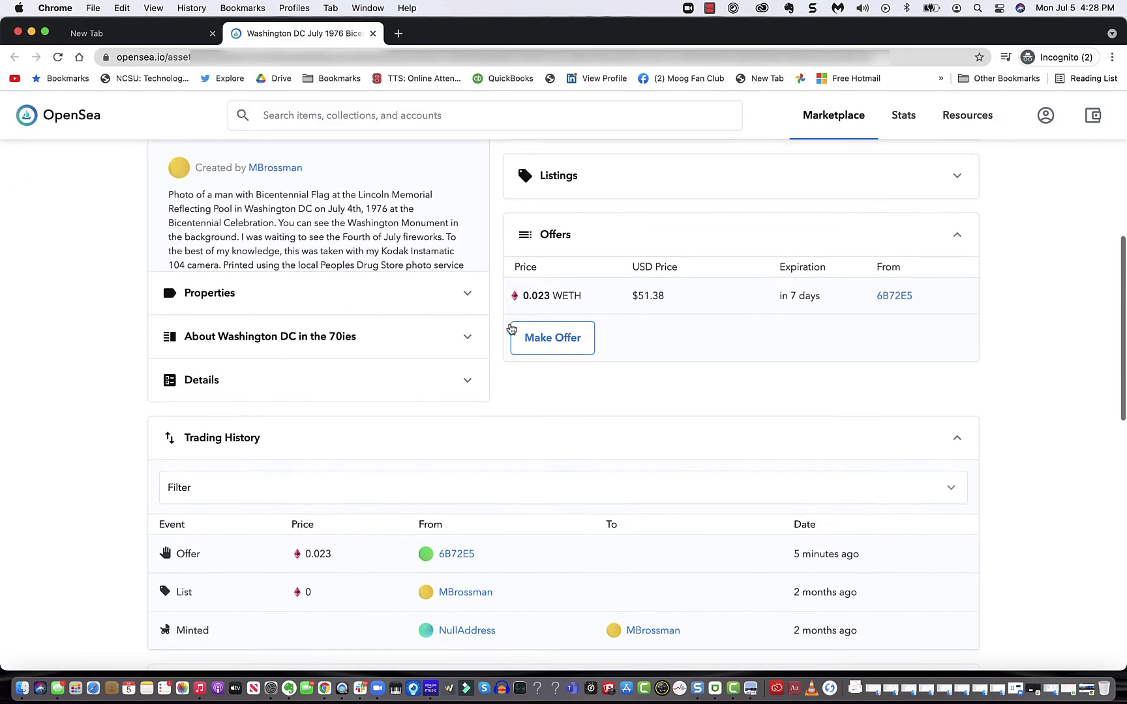
scroll(512, 329, down, 2)
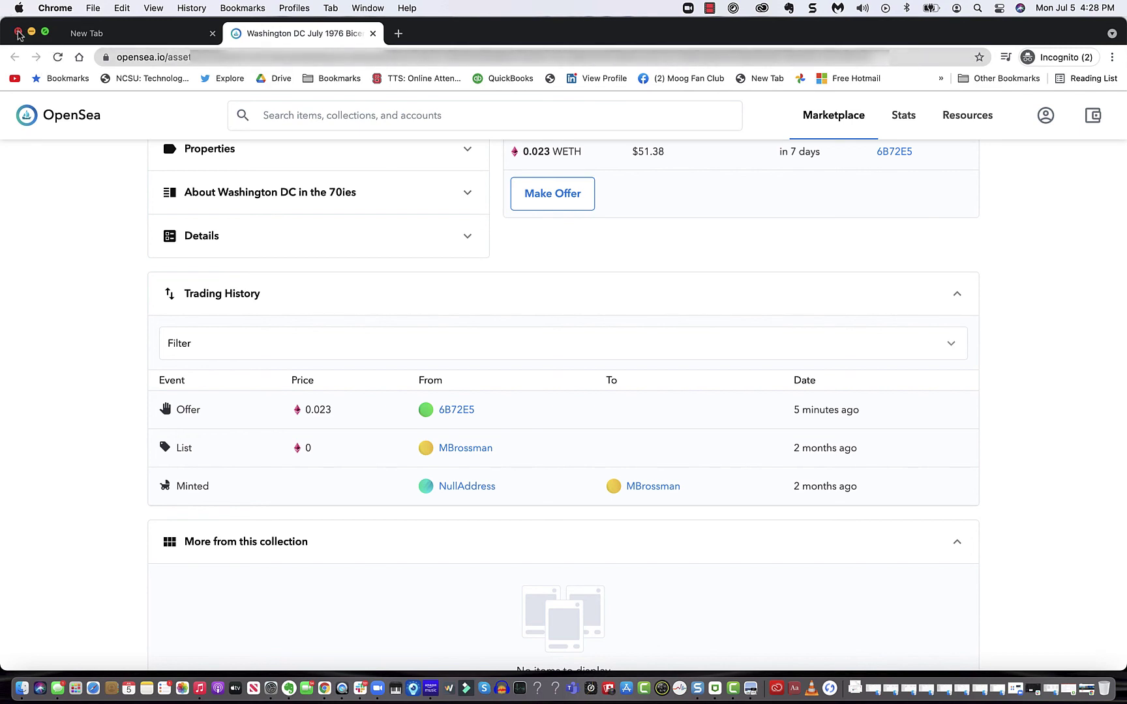
click(18, 32)
scroll(502, 276, up, 10)
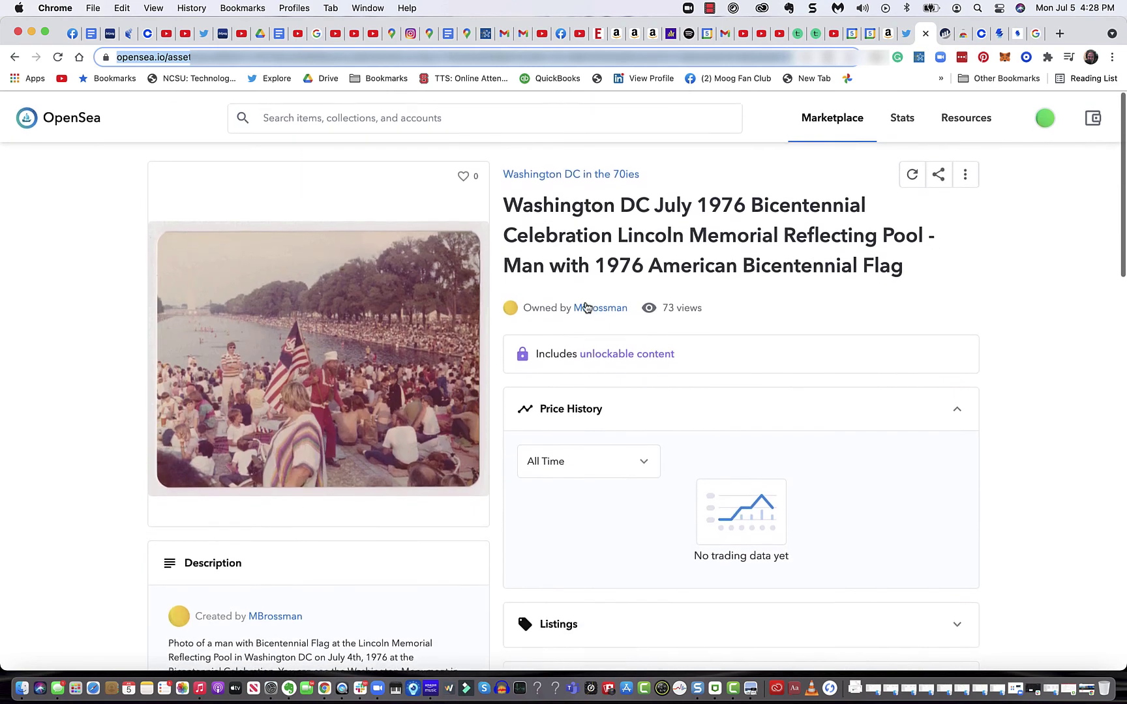
Switch the MetaMask wallet to Account 1, the photo's owner, and close the popup.
click(1004, 58)
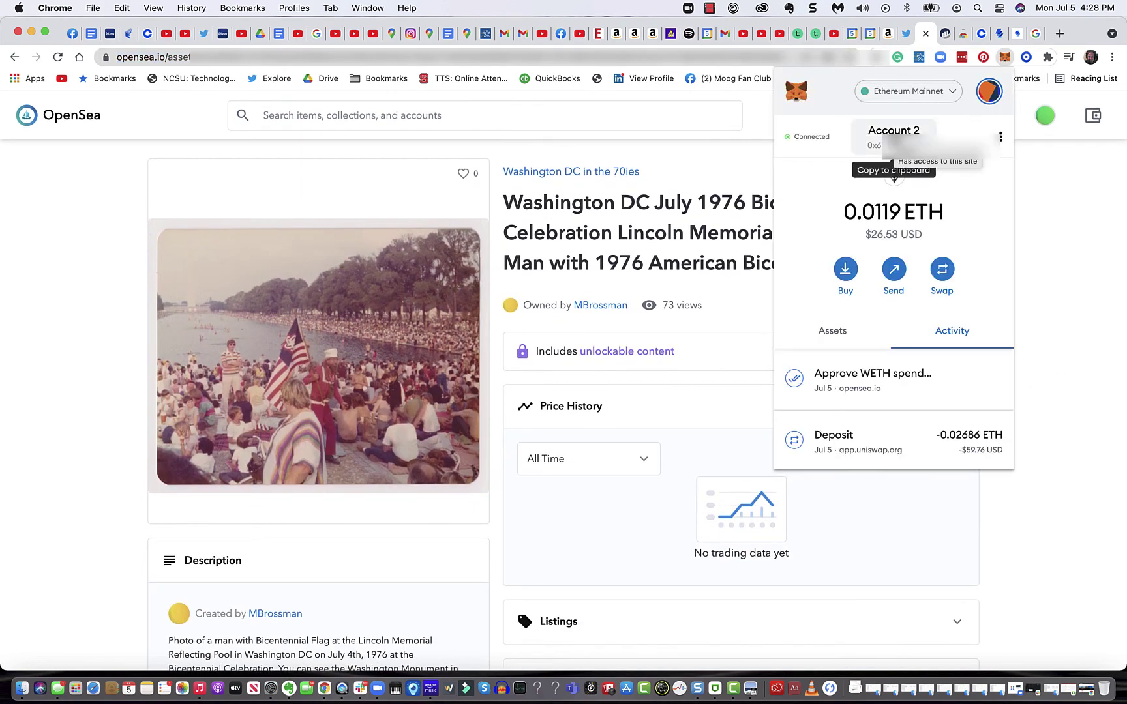
click(988, 91)
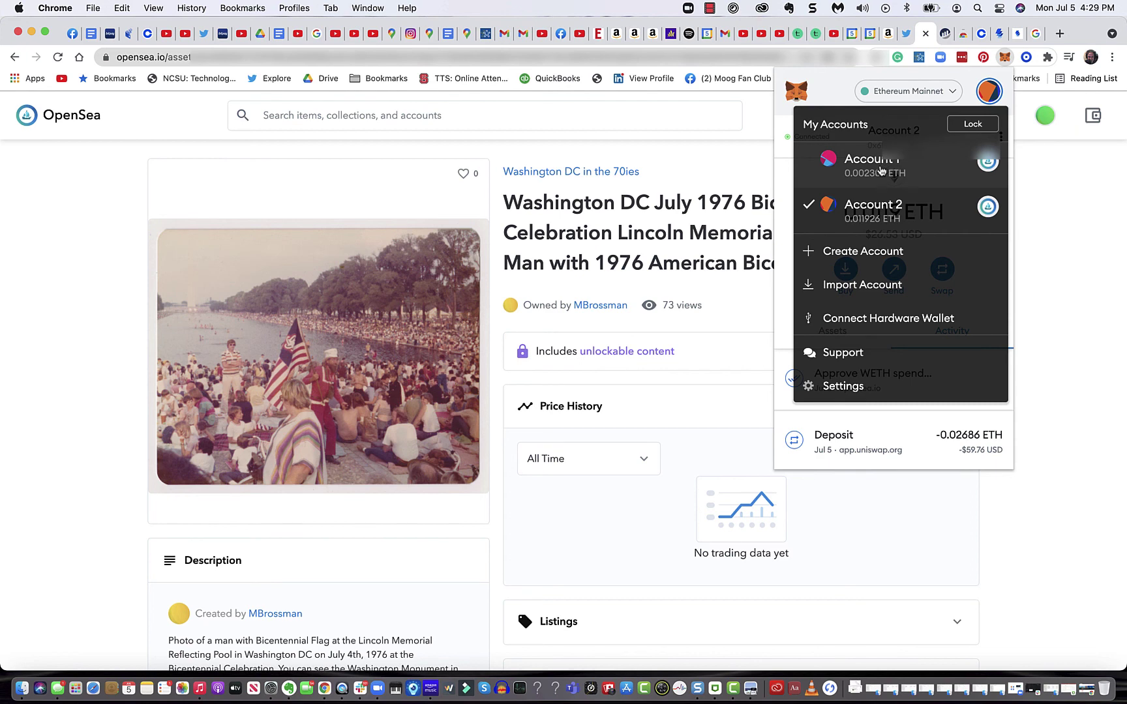
click(877, 164)
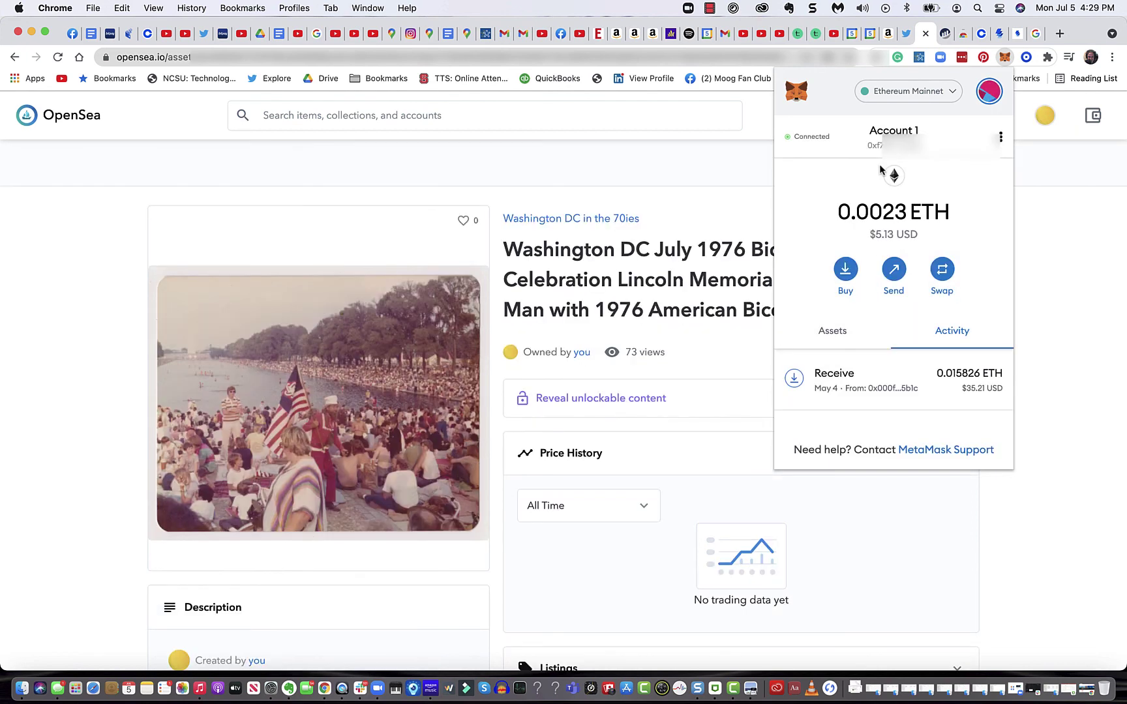
click(1061, 253)
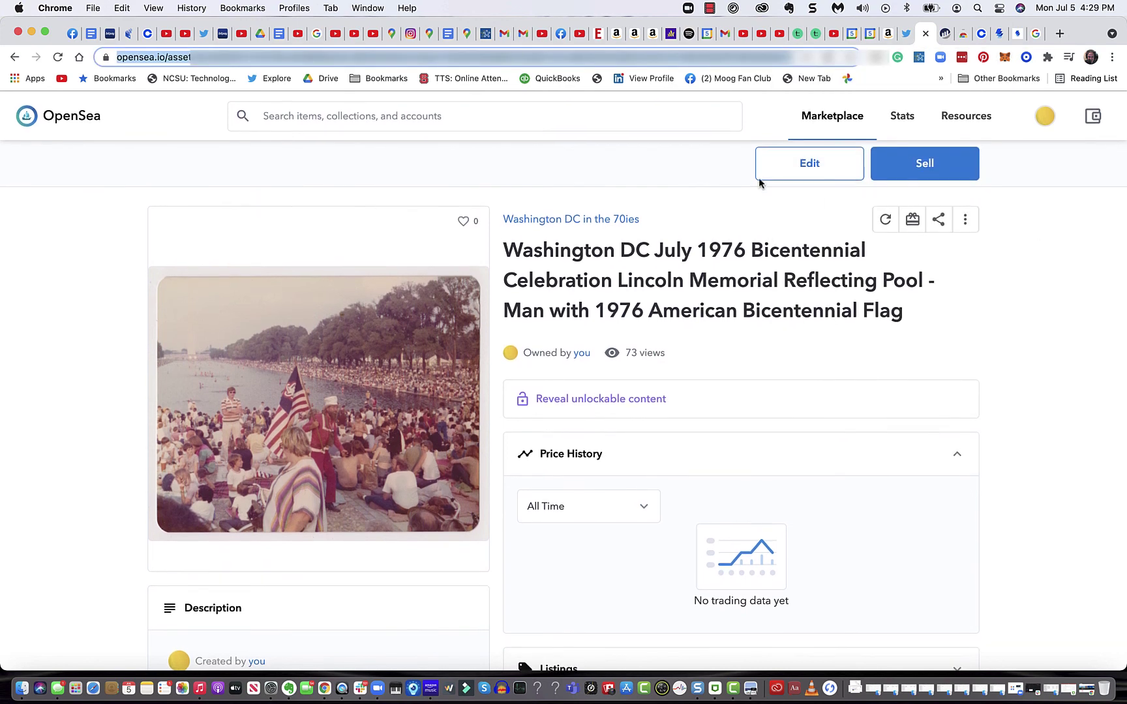
Scroll to the Offers row showing the 0.023 WETH offer with Accept, and the Trading History.
scroll(839, 314, down, 1)
scroll(840, 314, down, 5)
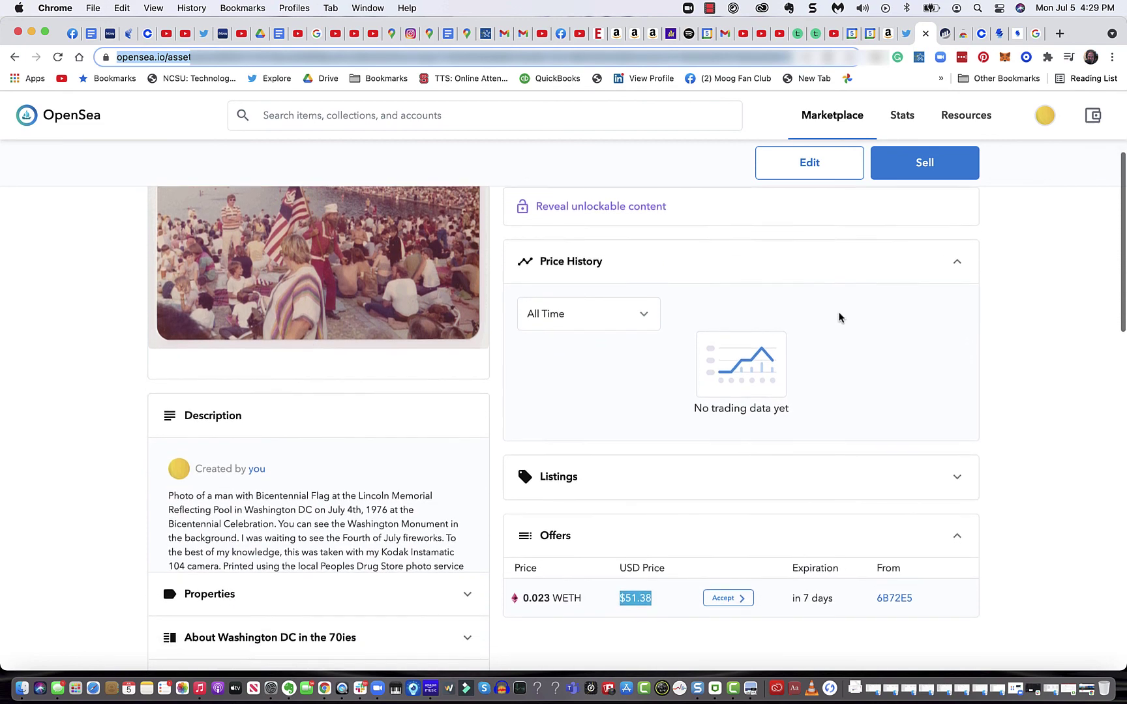
scroll(839, 317, down, 1)
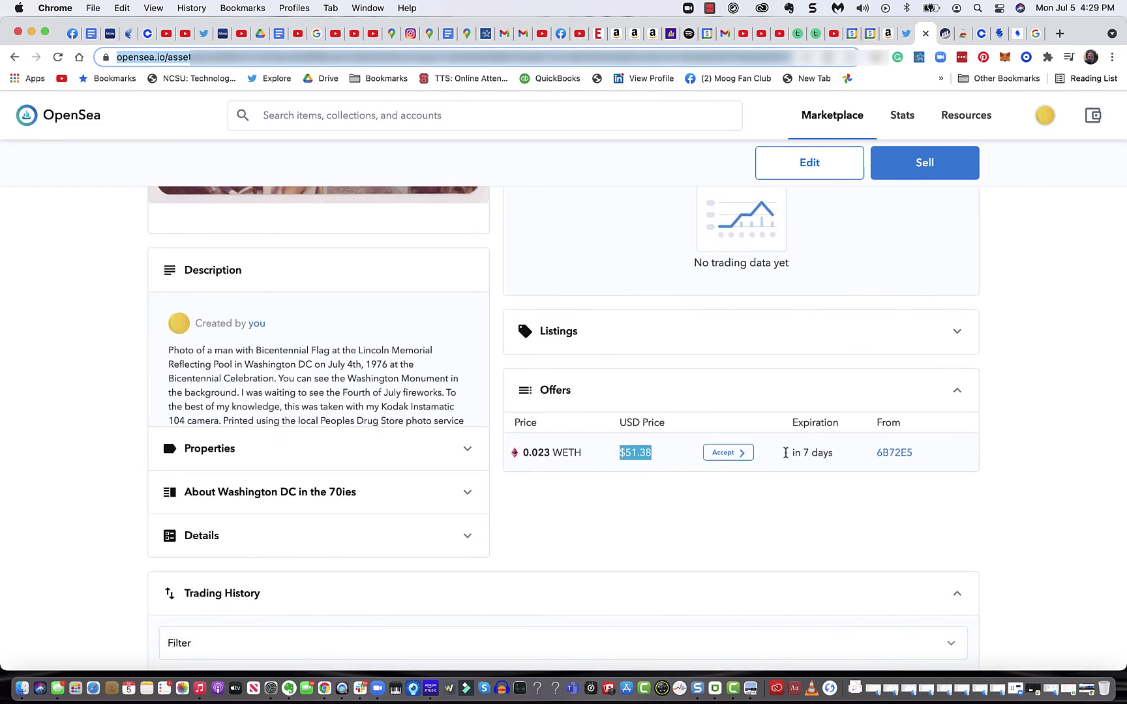
scroll(902, 491, down, 4)
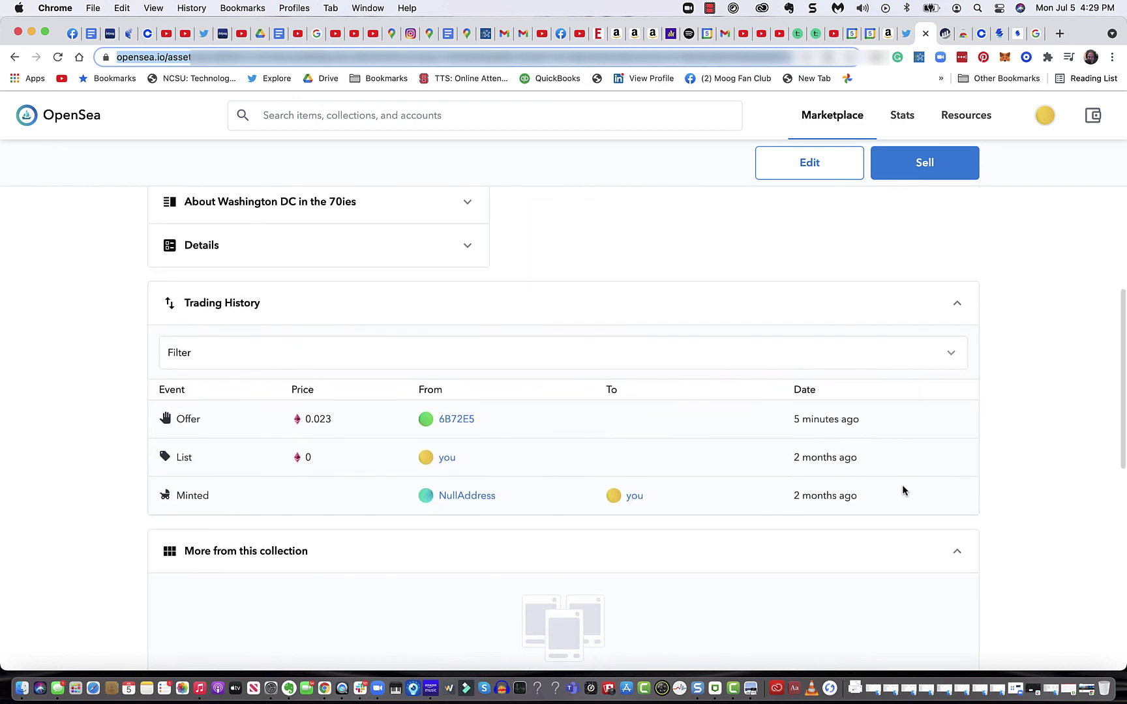
scroll(901, 490, up, 10)
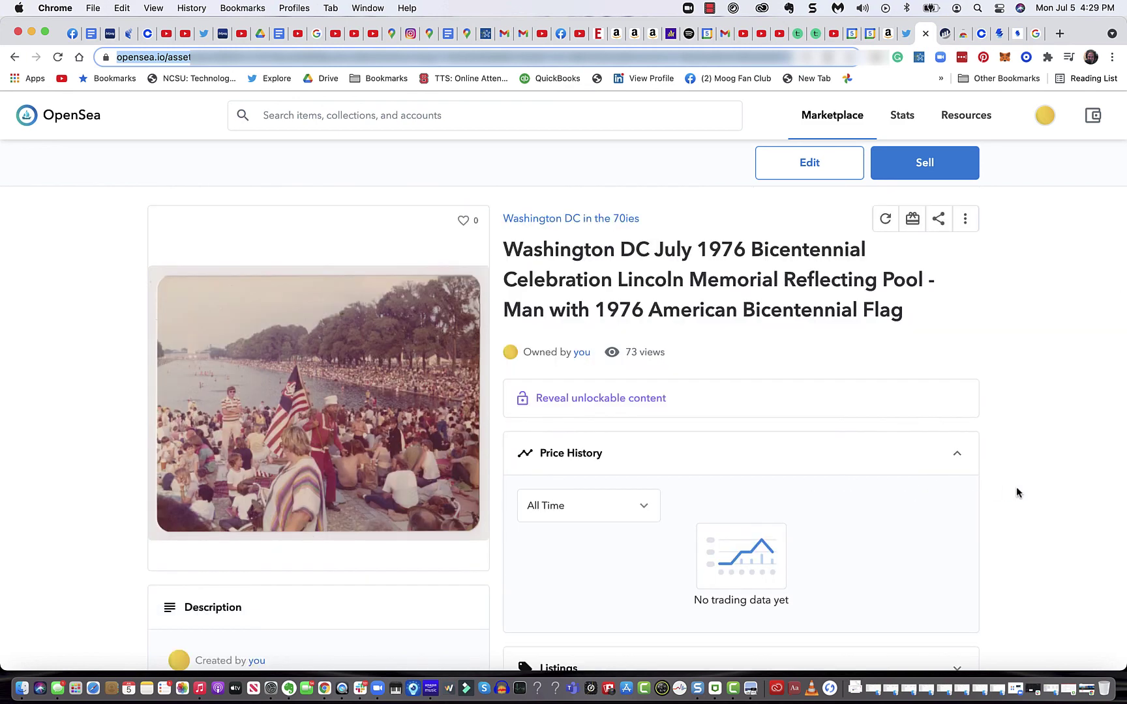
scroll(1017, 492, down, 2)
scroll(1017, 492, down, 5)
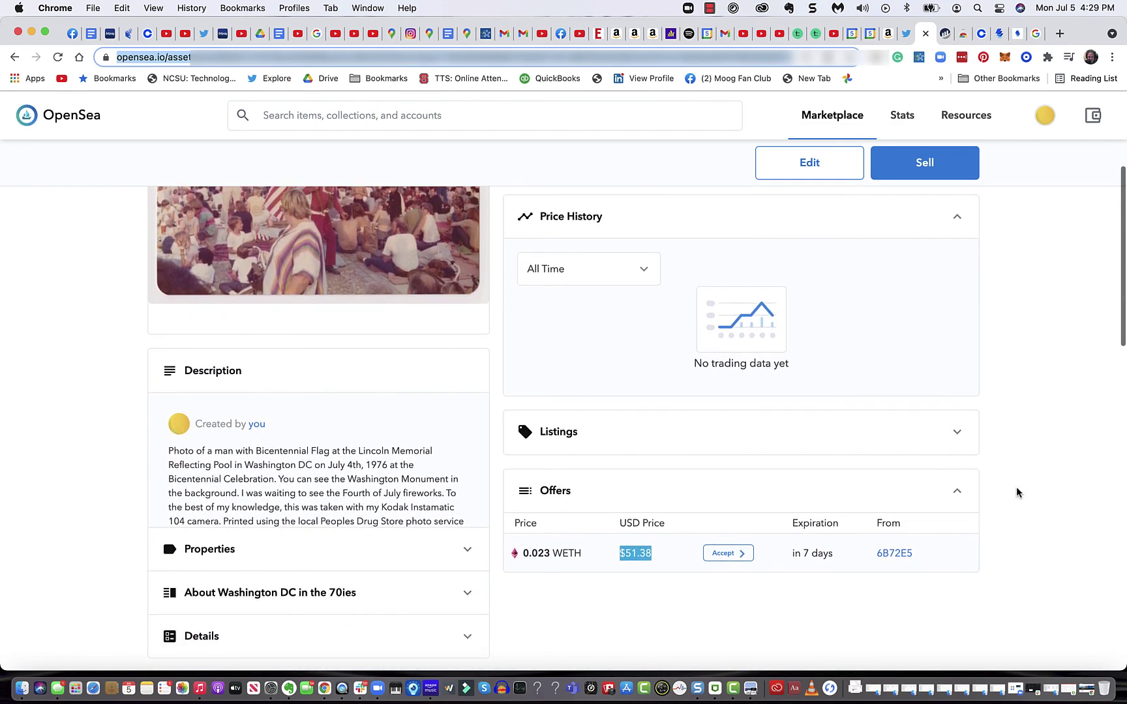
scroll(1018, 492, down, 3)
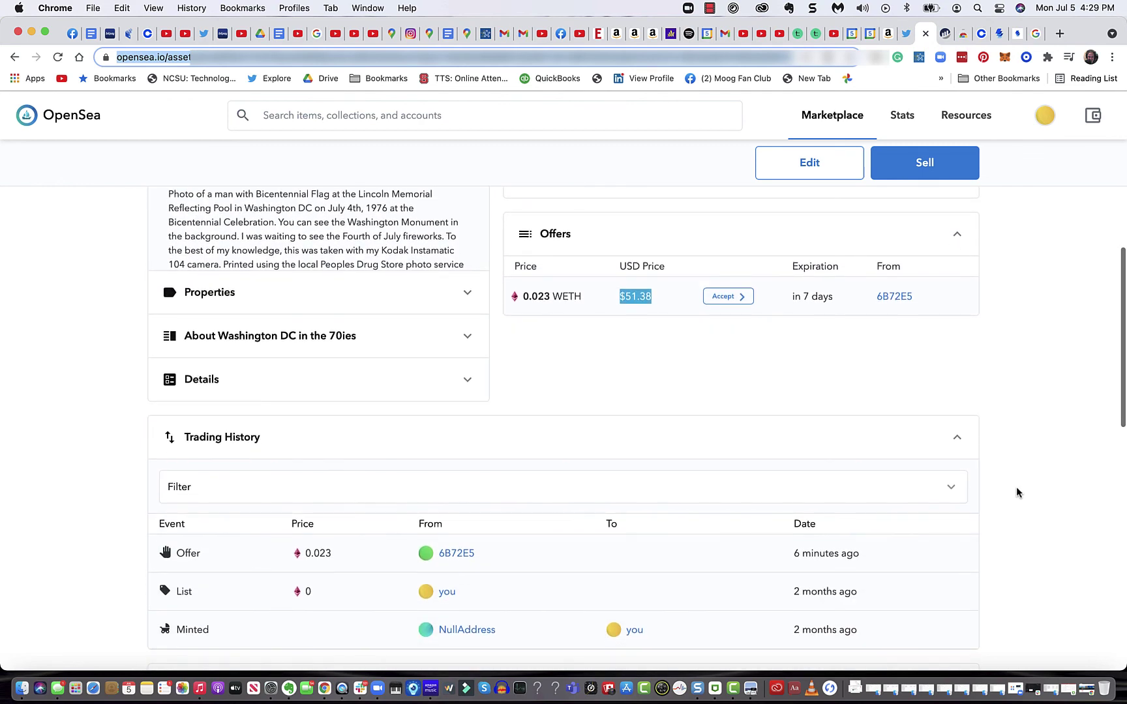
scroll(1015, 492, down, 3)
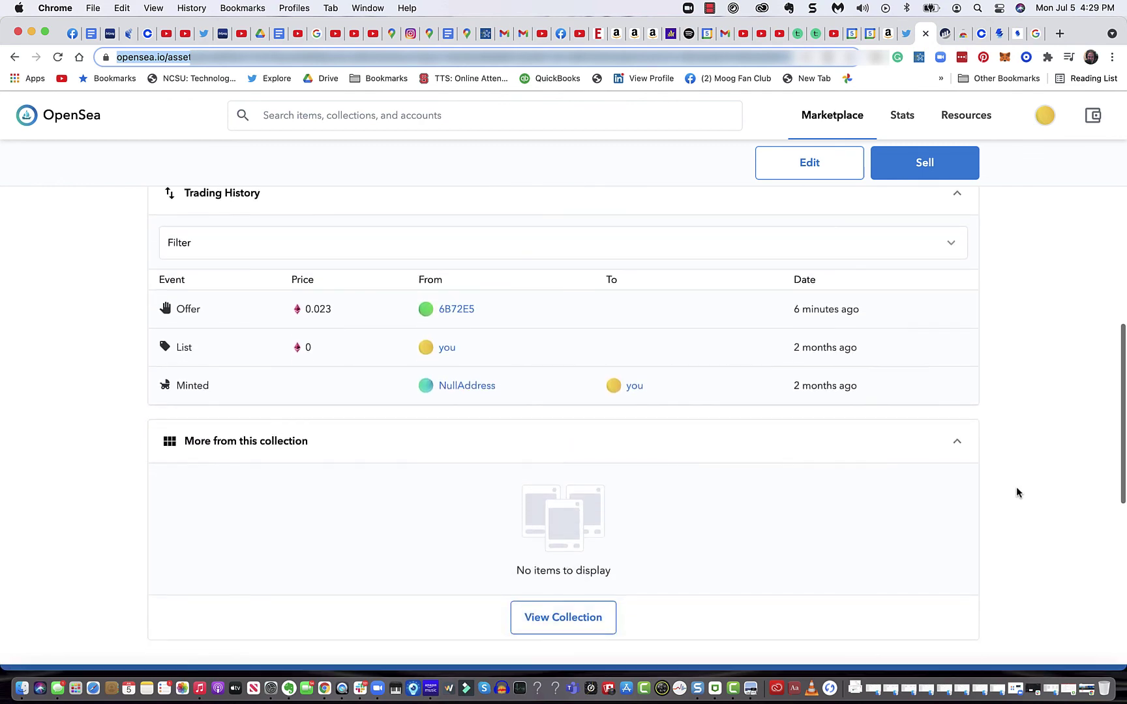
scroll(1016, 492, down, 1)
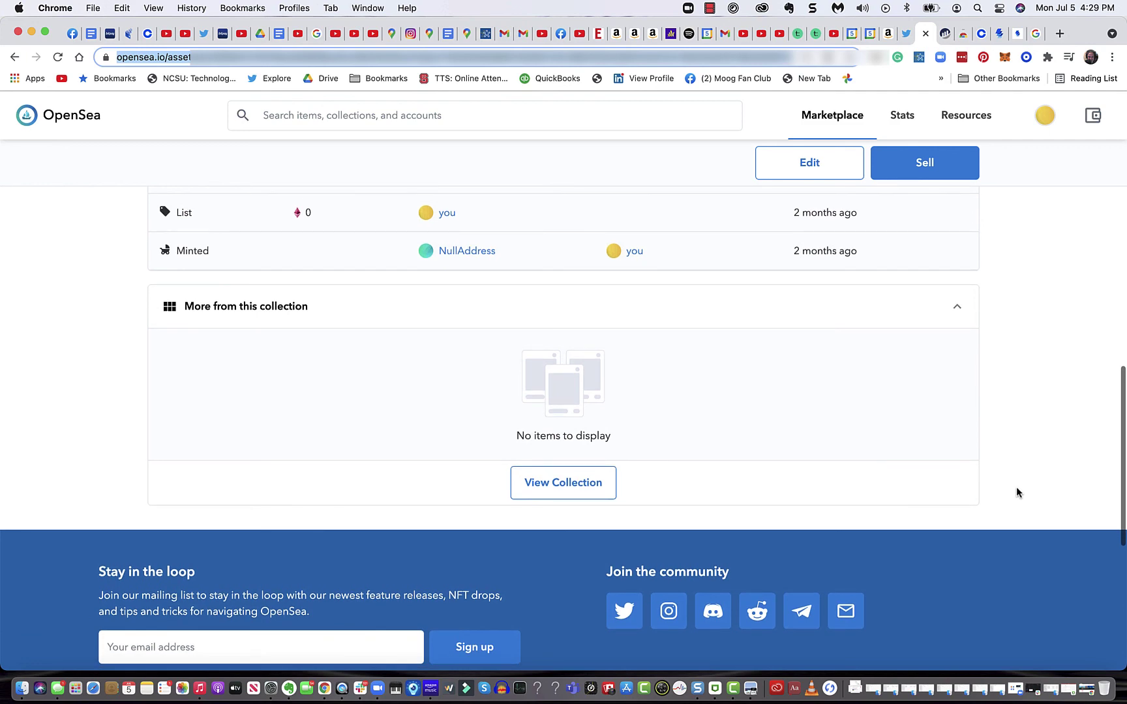
scroll(1016, 492, up, 15)
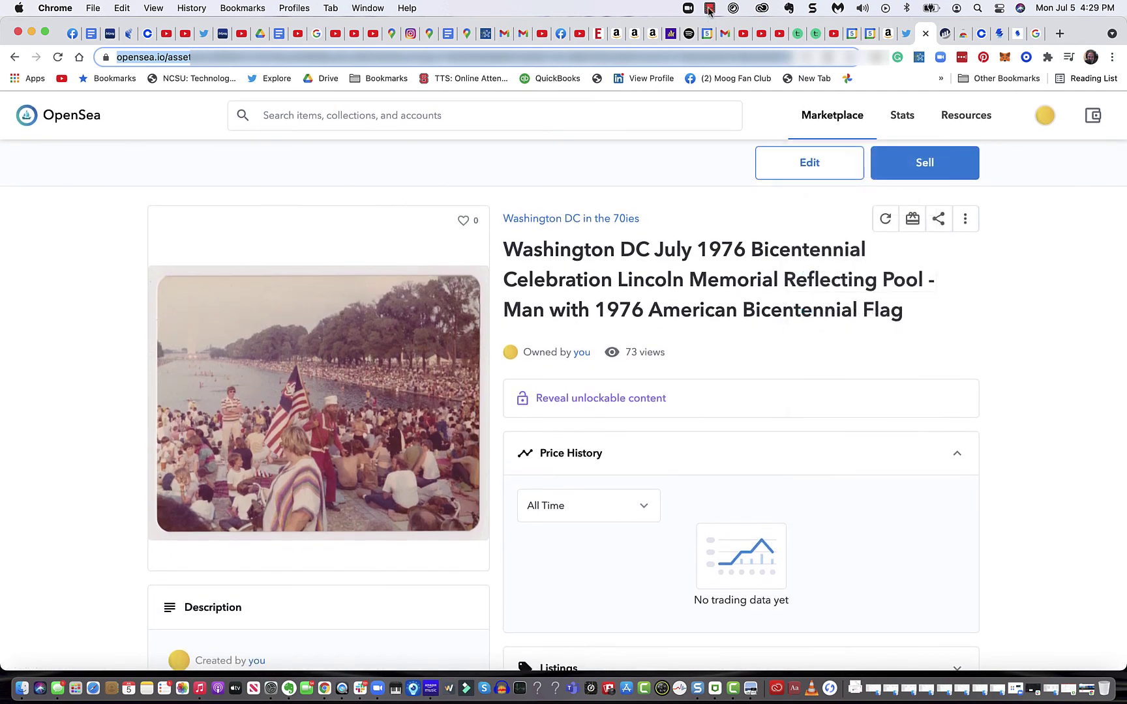
click(709, 9)
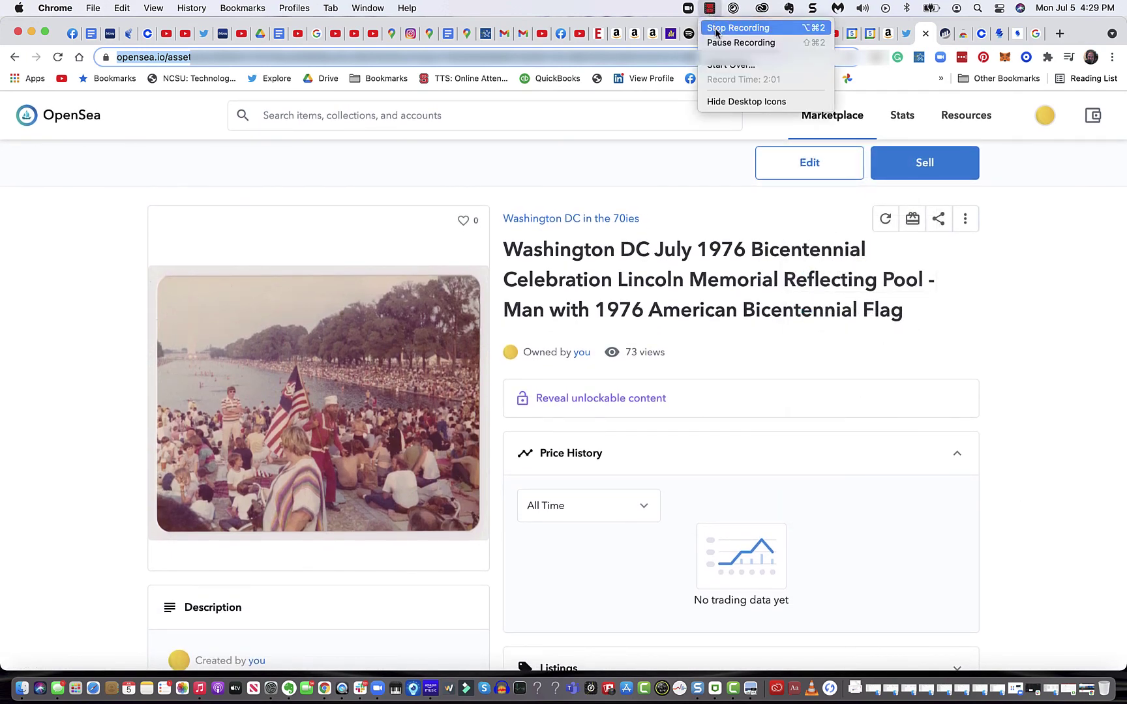